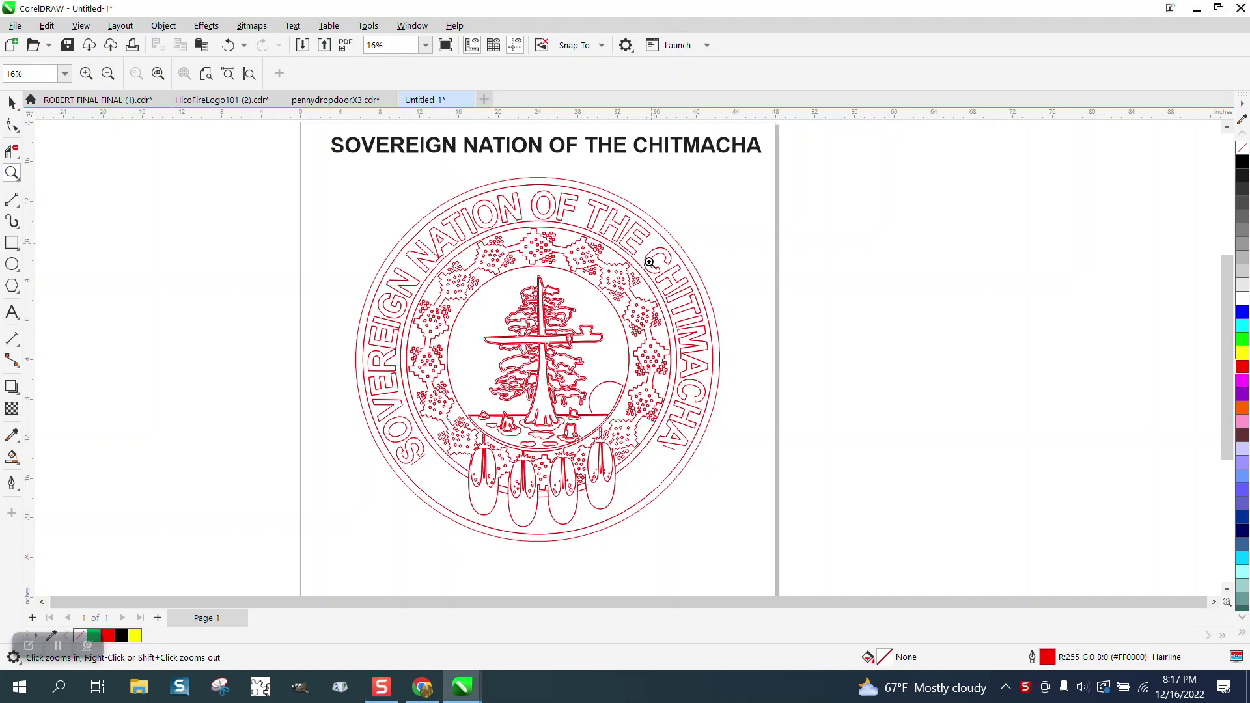
Zoom in on the CHIT letters, trial-move H pieces and the outer arc, then undo those moves.
left_click_drag(647, 260, 761, 332)
left_click(11, 102)
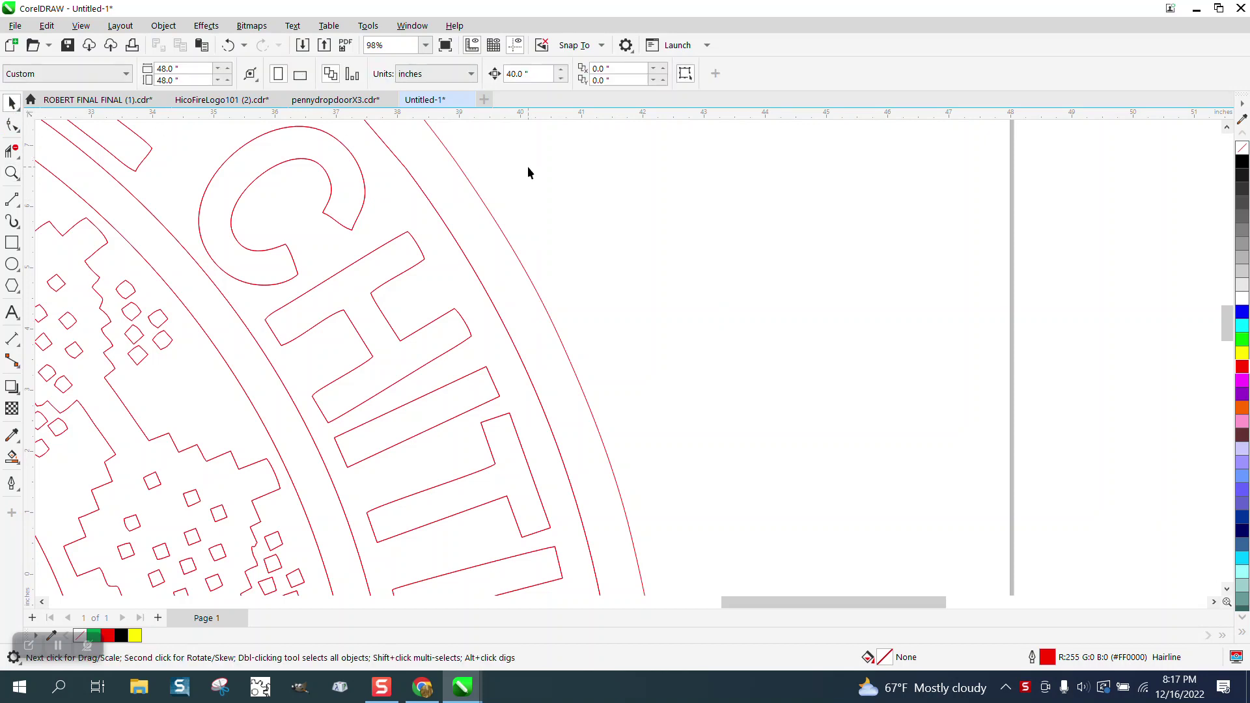
left_click_drag(418, 257, 586, 253)
left_click_drag(422, 259, 519, 254)
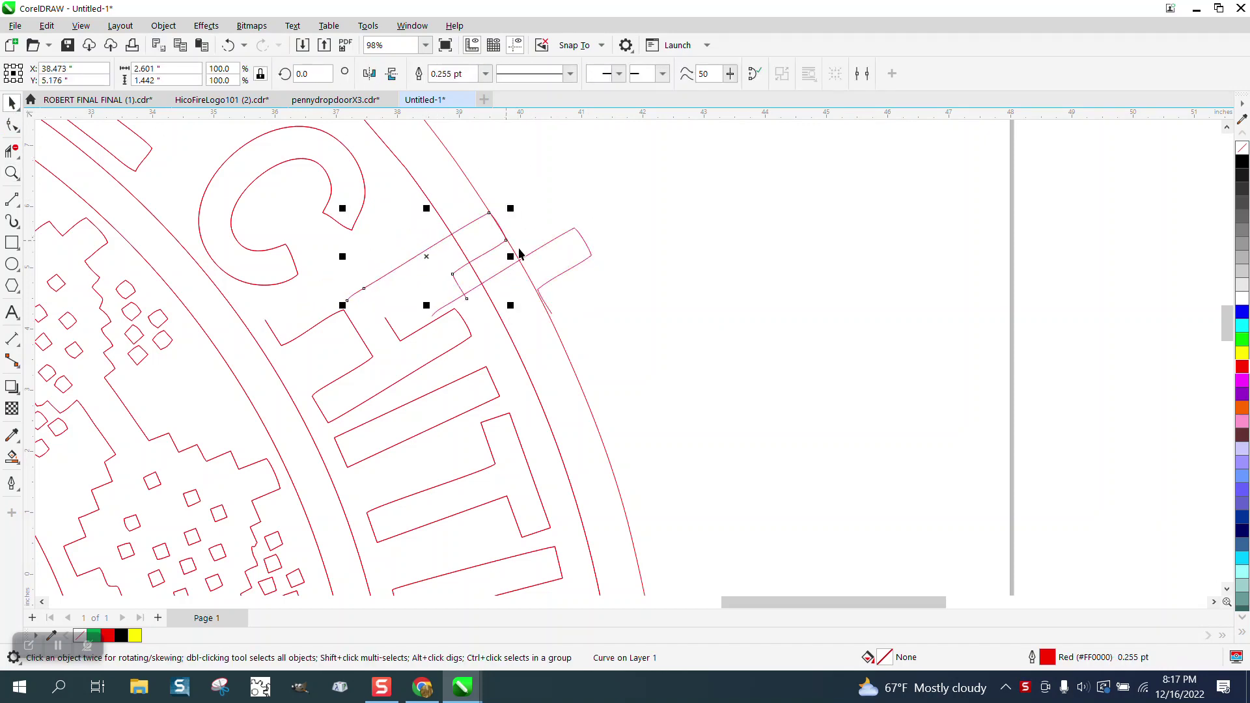
left_click(229, 45)
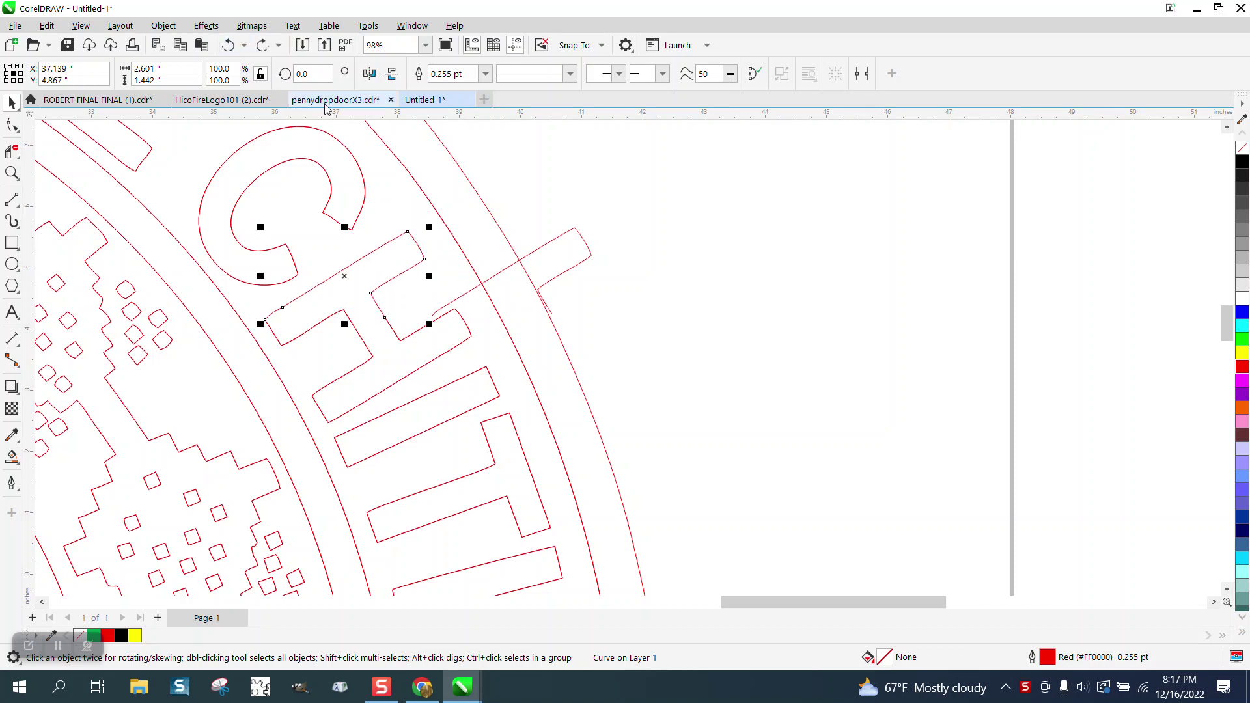
left_click(228, 45)
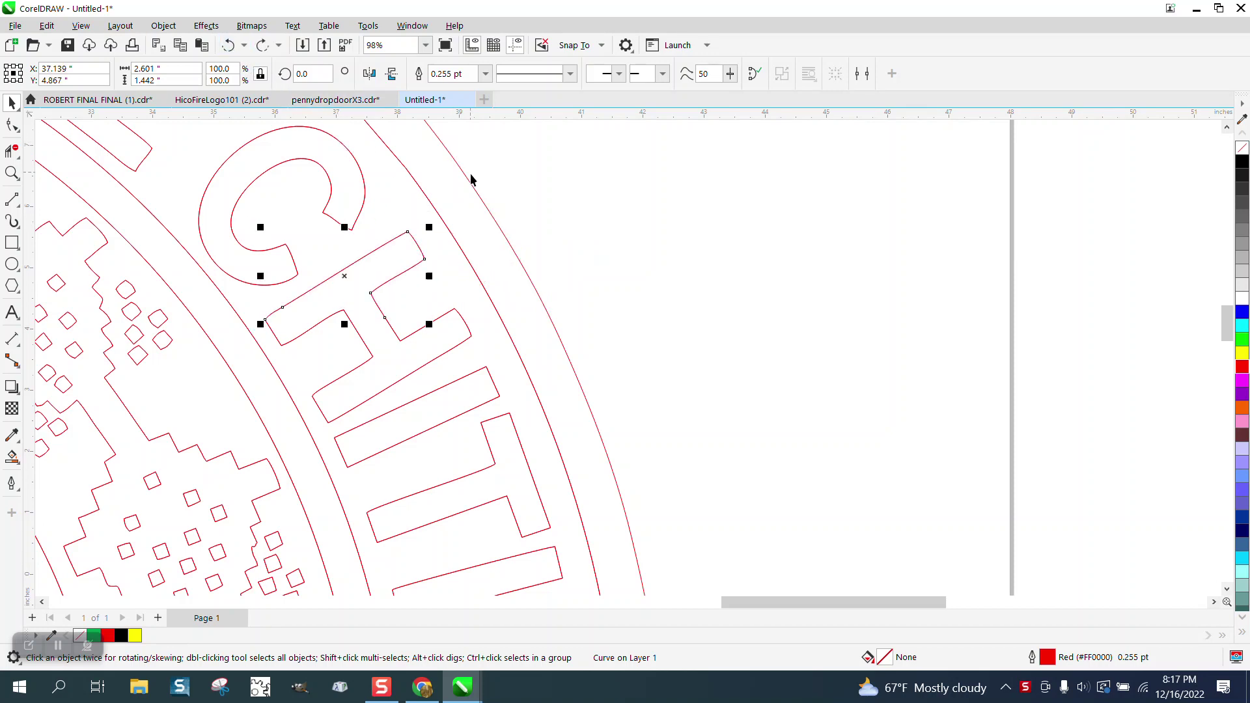
left_click(472, 190)
left_click_drag(475, 185, 681, 193)
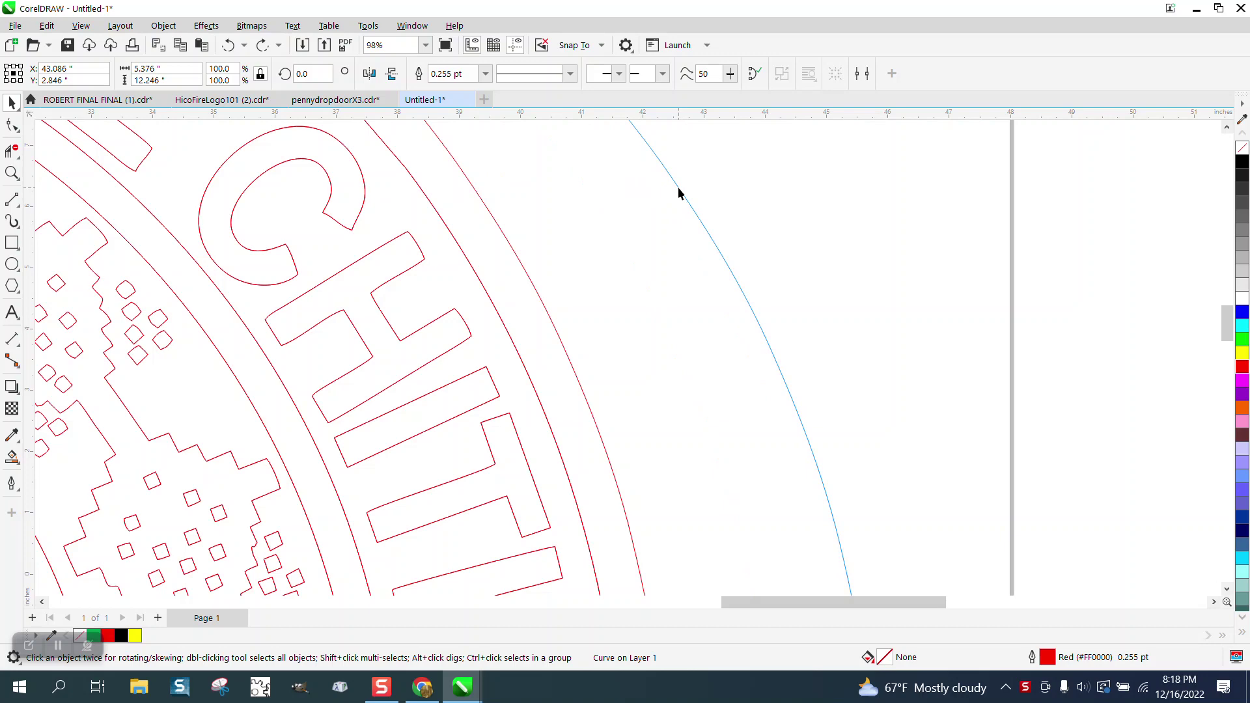
scroll(622, 364, "down", 4)
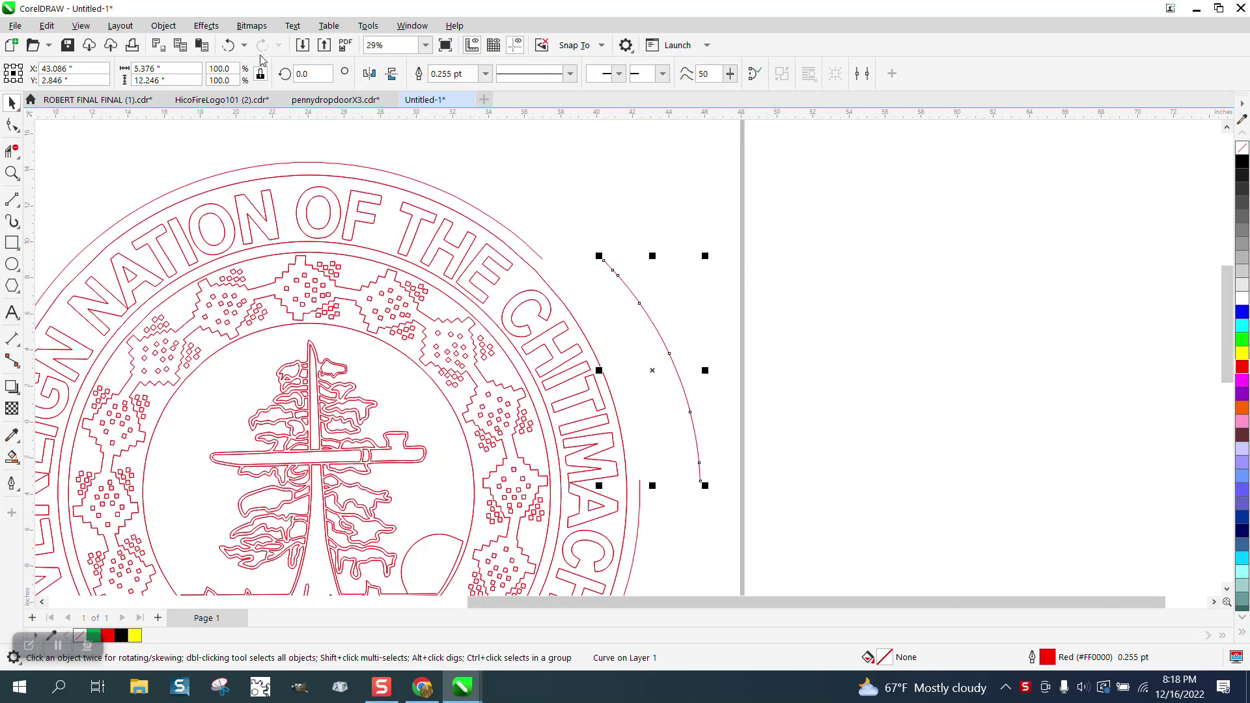
left_click(229, 46)
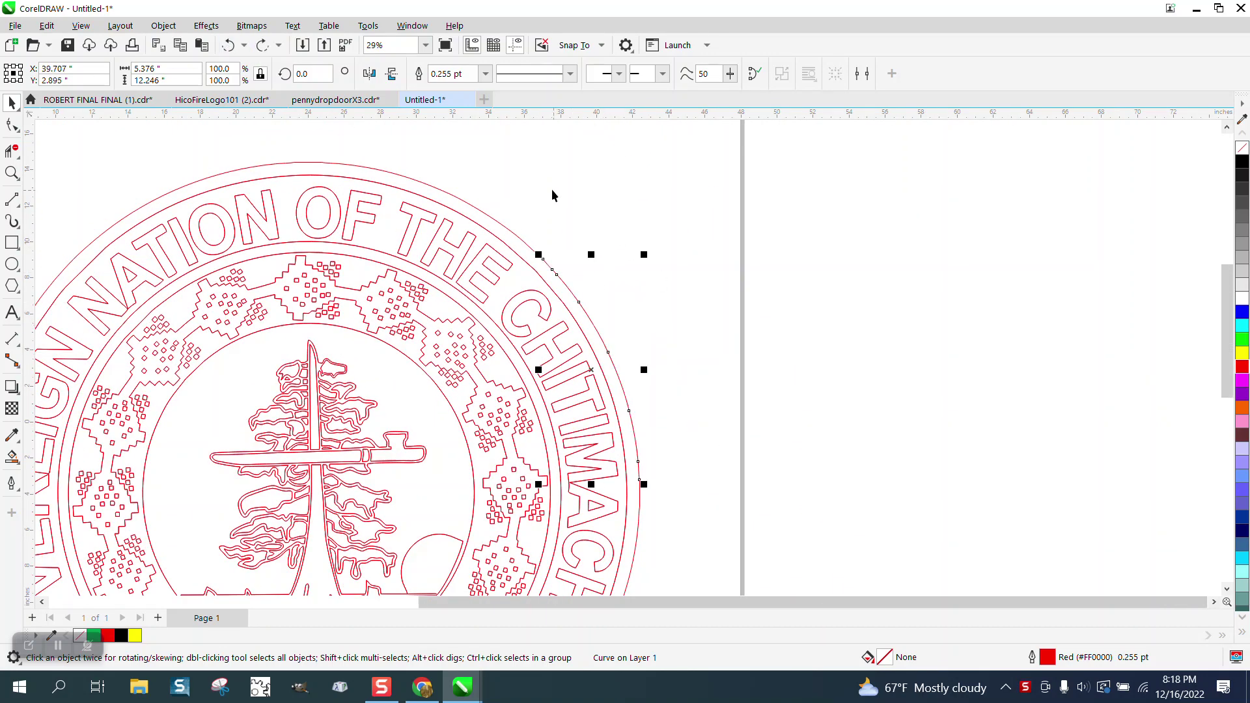
scroll(550, 192, "down", 1)
scroll(547, 192, "down", 1)
left_click(638, 227)
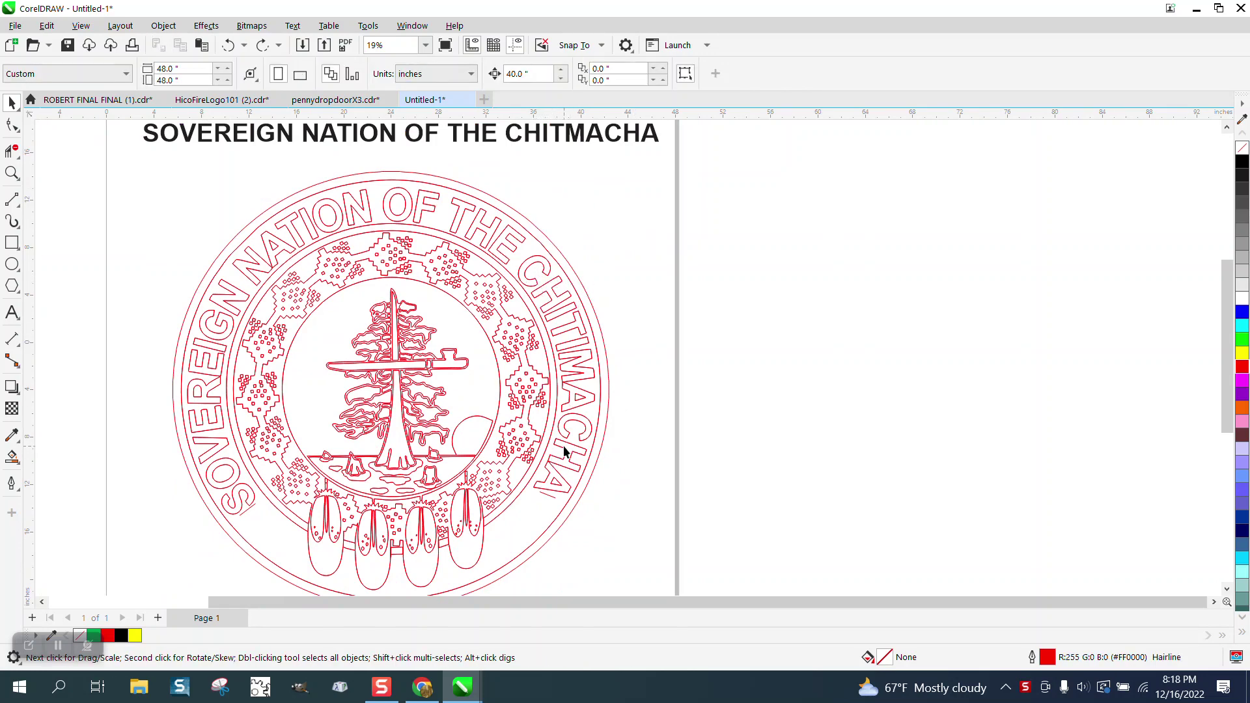
Zoom around the emblem and select the curves near the top of CHITIMACHA.
left_click(11, 172)
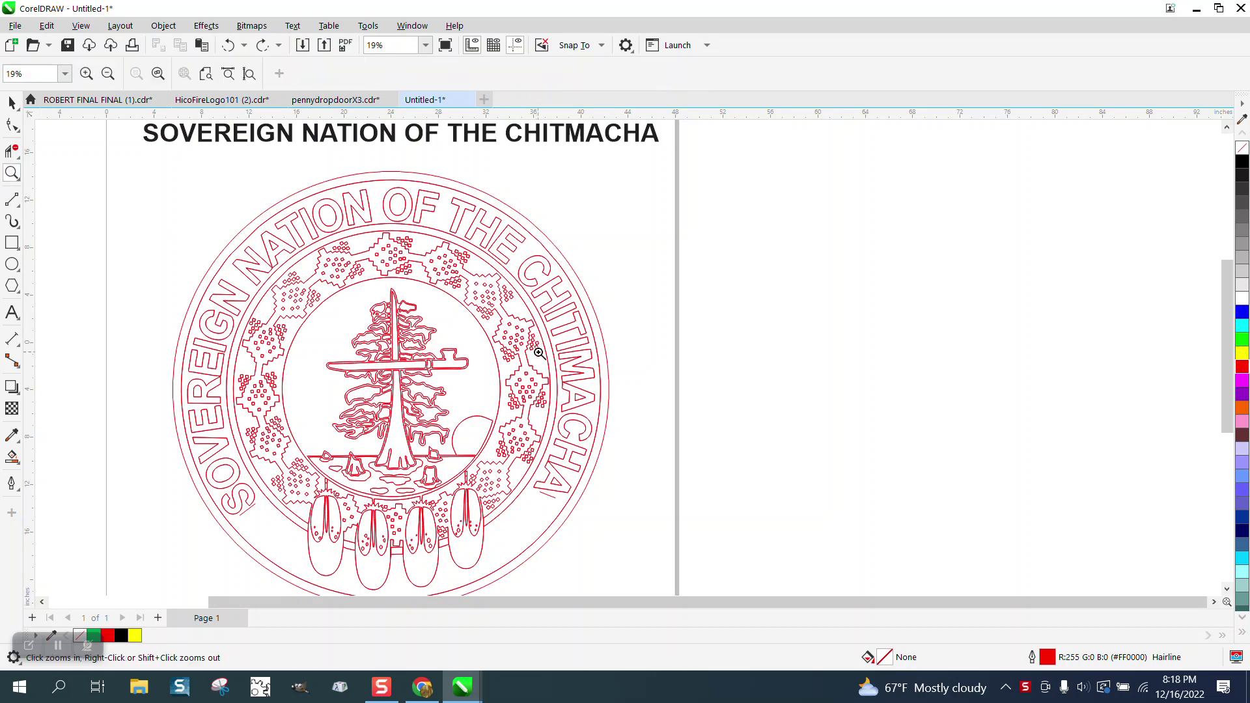
left_click(619, 420)
scroll(510, 278, "down", 5)
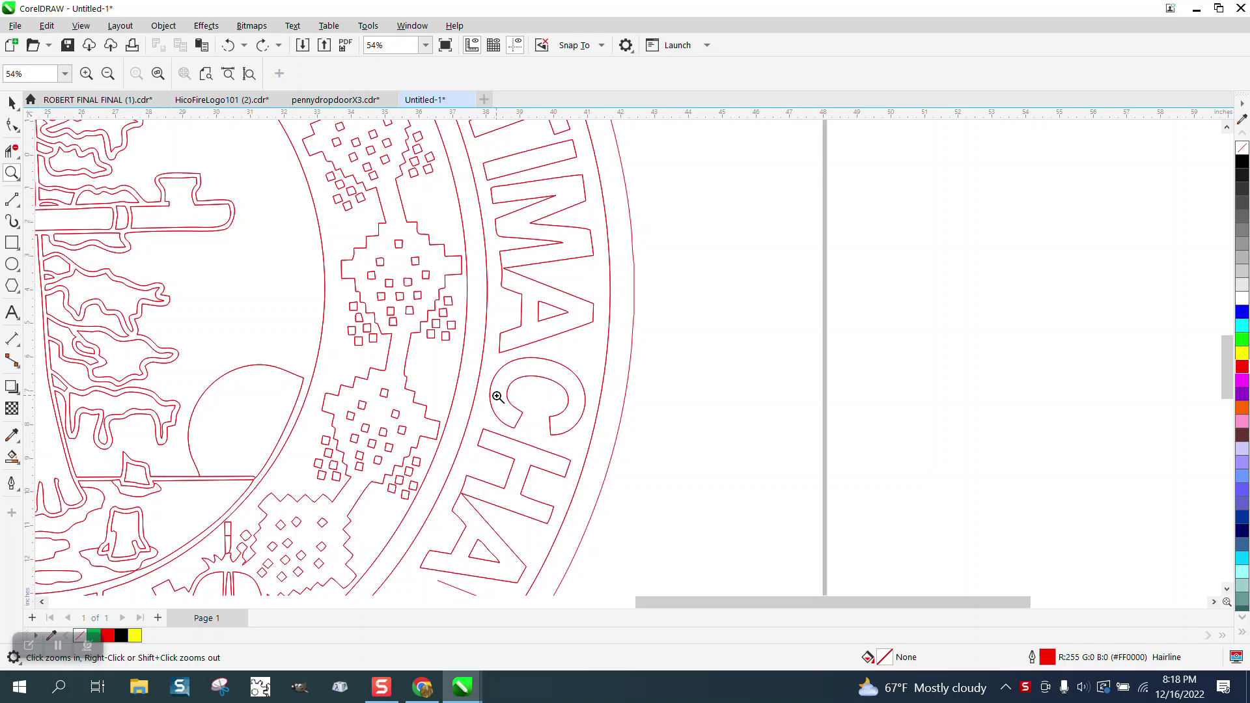
right_click(631, 287)
right_click(633, 287)
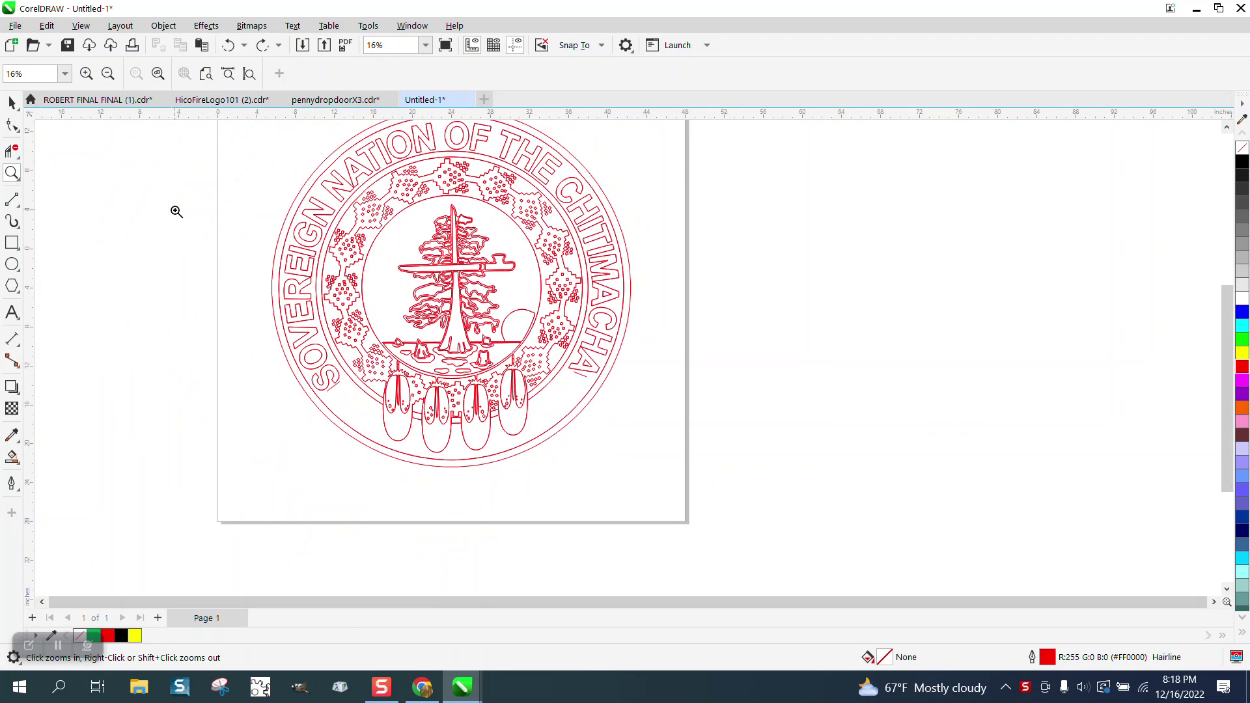
left_click(12, 103)
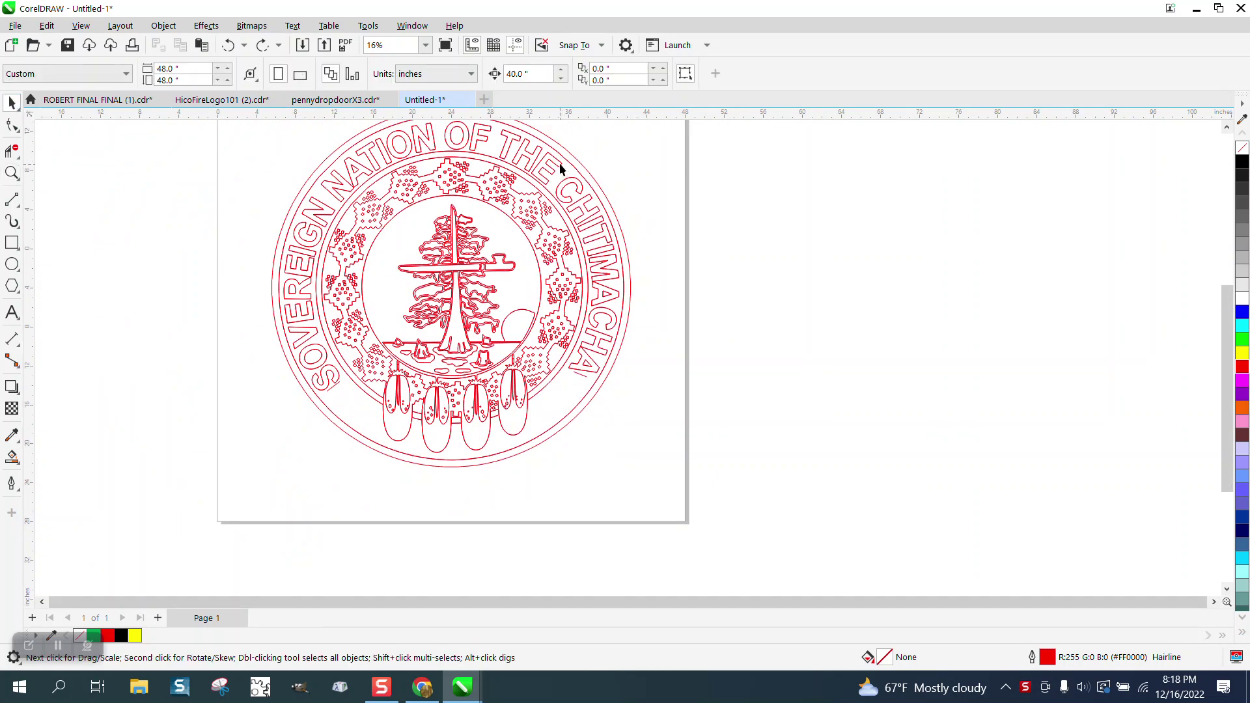
left_click(560, 163)
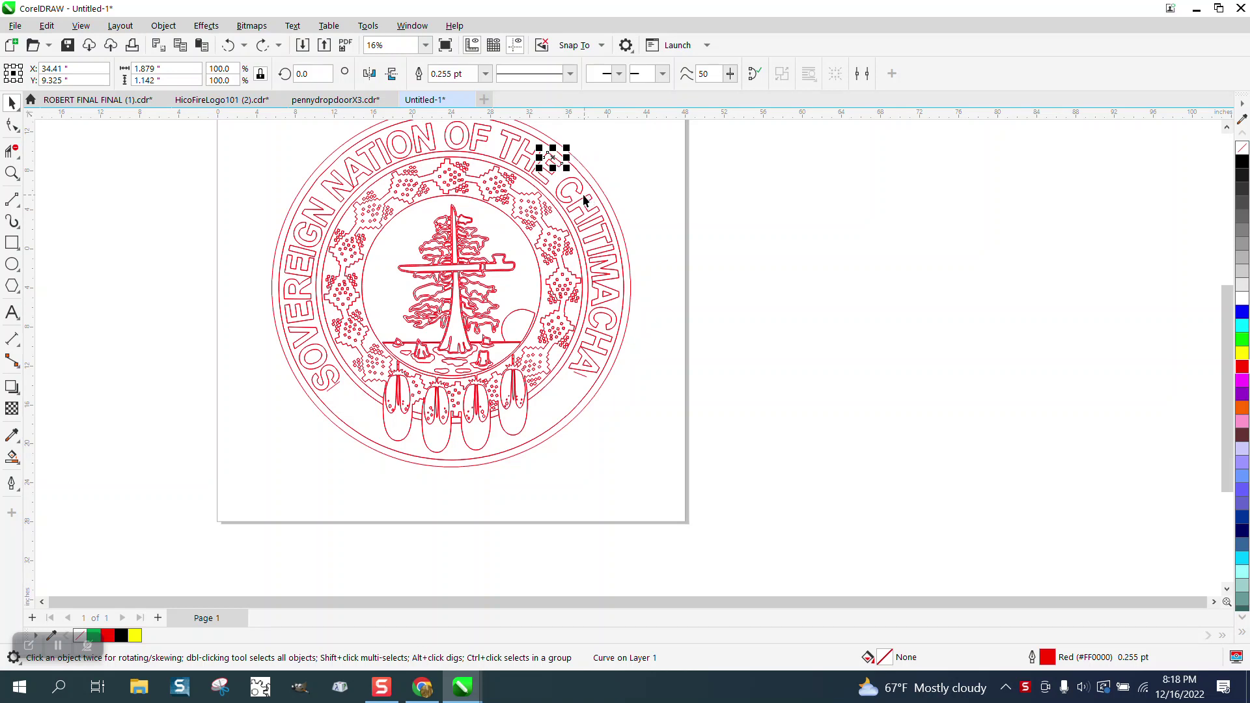
left_click(577, 191)
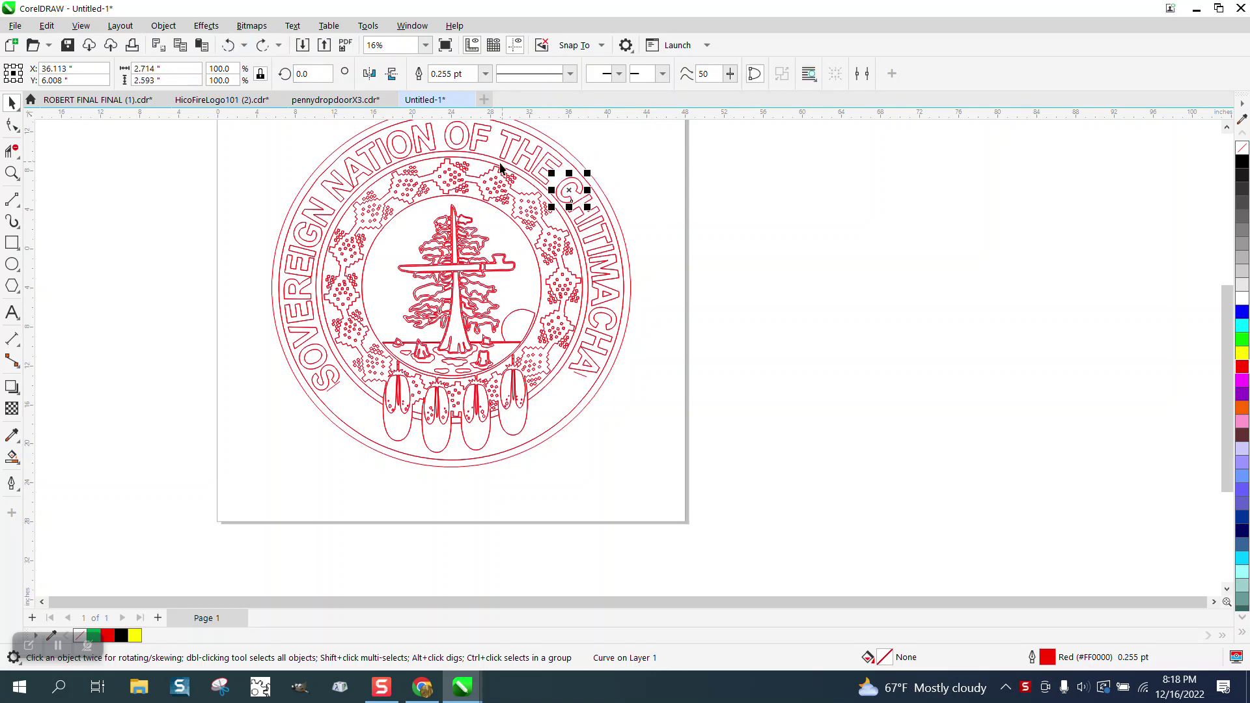
scroll(801, 345, "down", 1)
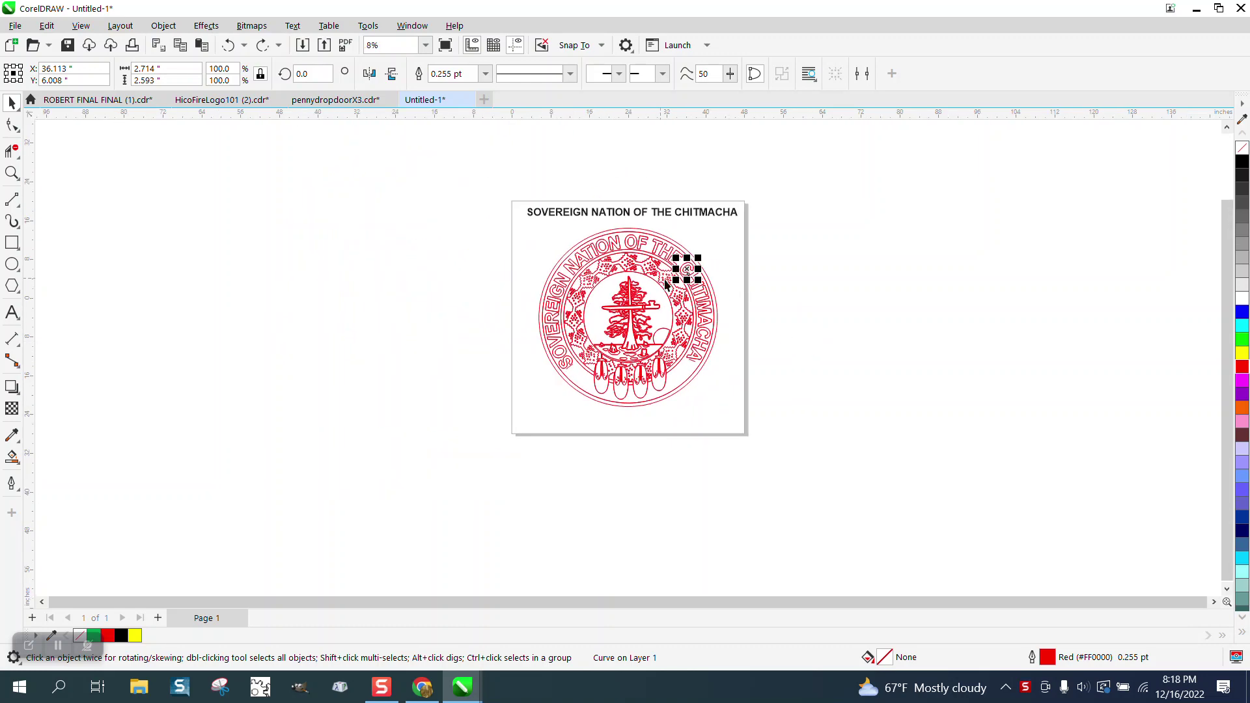
left_click(11, 173)
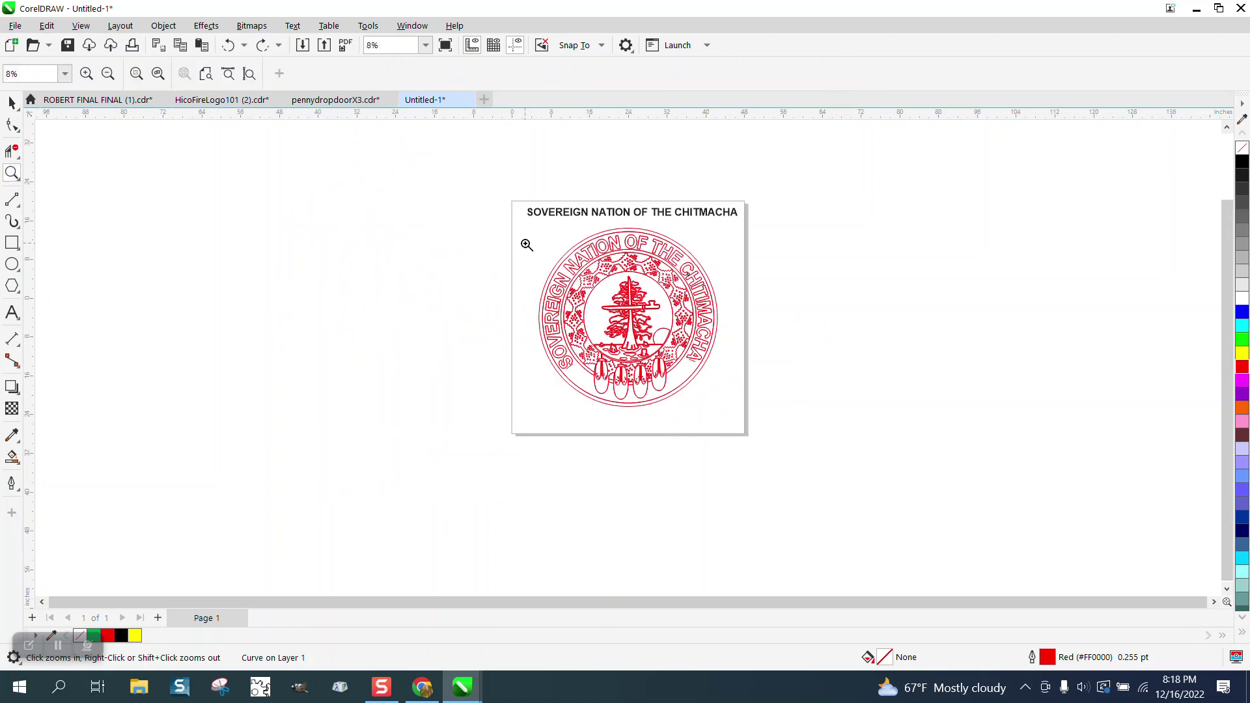
left_click(767, 407)
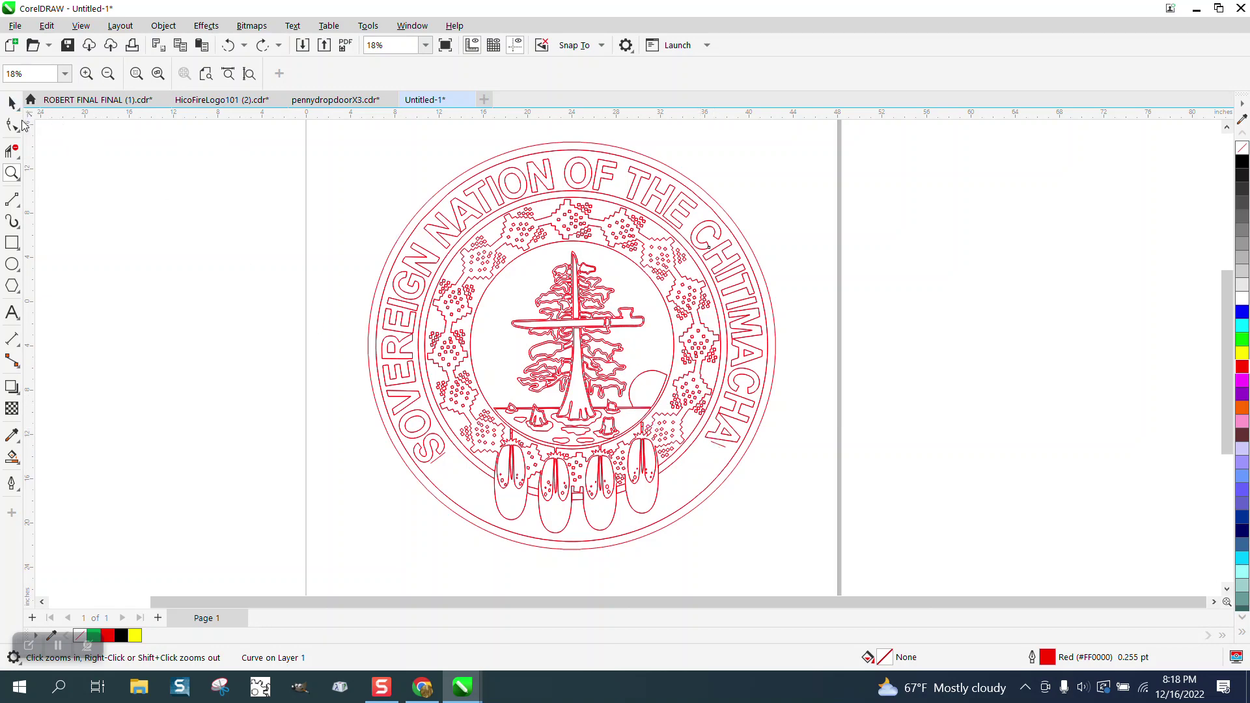
Select the final A and the S letter outlines of the ring, then clear the selection.
left_click(12, 103)
key("Escape")
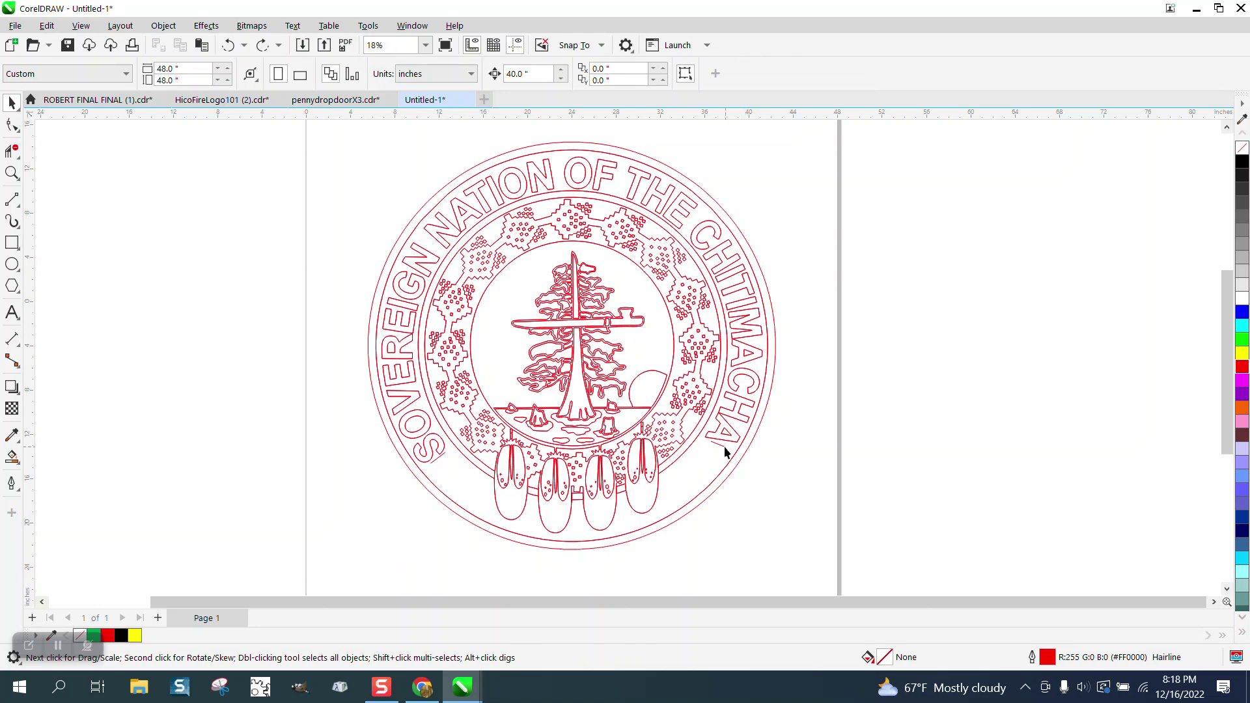
left_click(726, 447)
left_click_drag(725, 447, 729, 425)
left_click(604, 477)
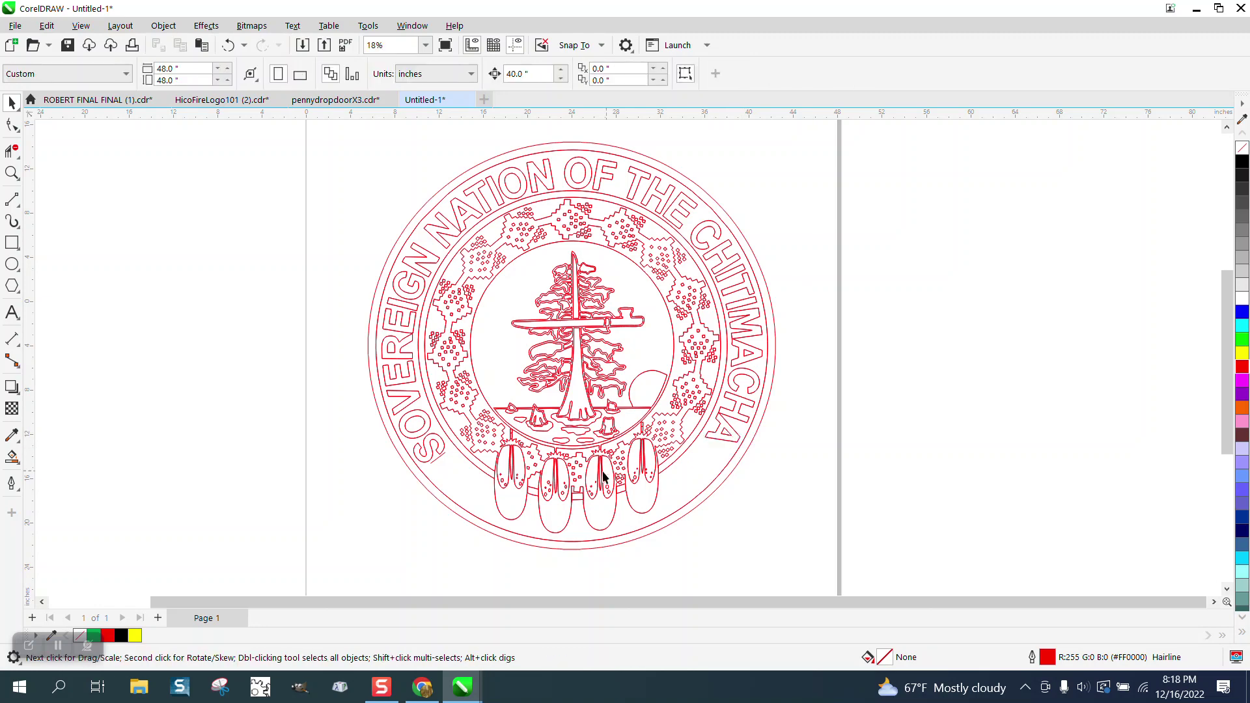
left_click(438, 460)
key("Escape")
Draw a circle, centre it on the page over the seal, and give it a black outline.
left_click(11, 264)
left_click_drag(1118, 226, 852, 529)
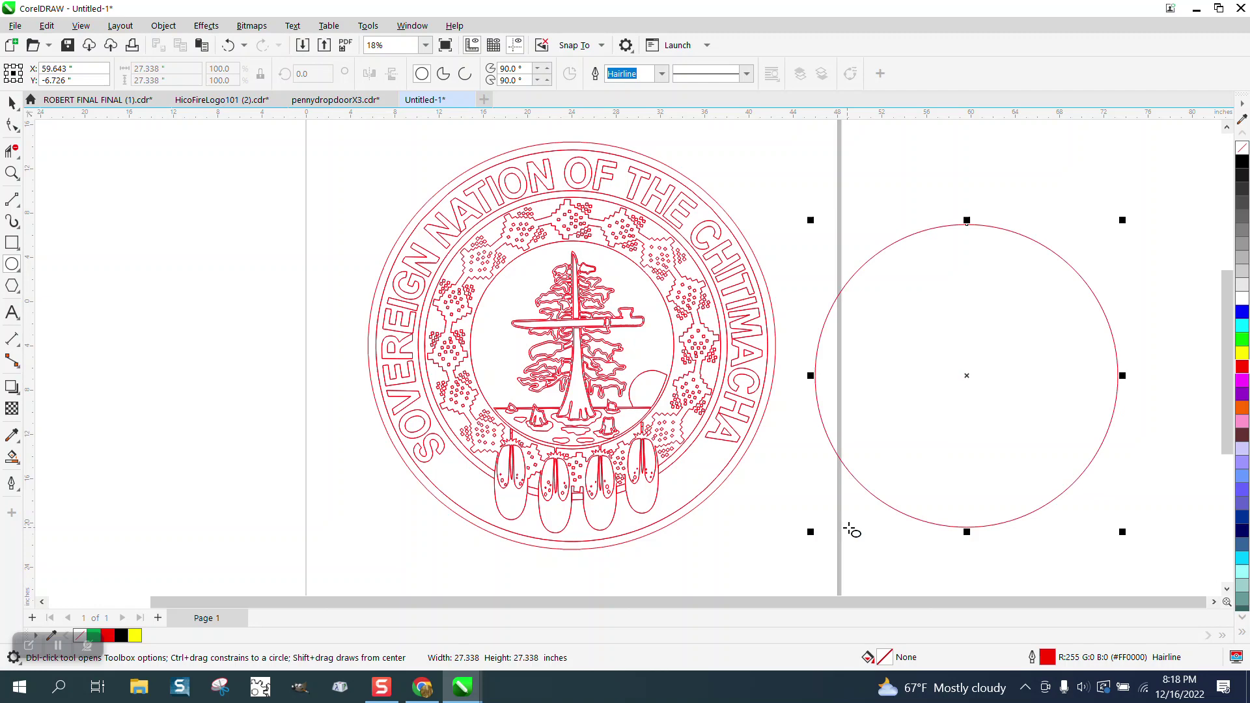
key("p")
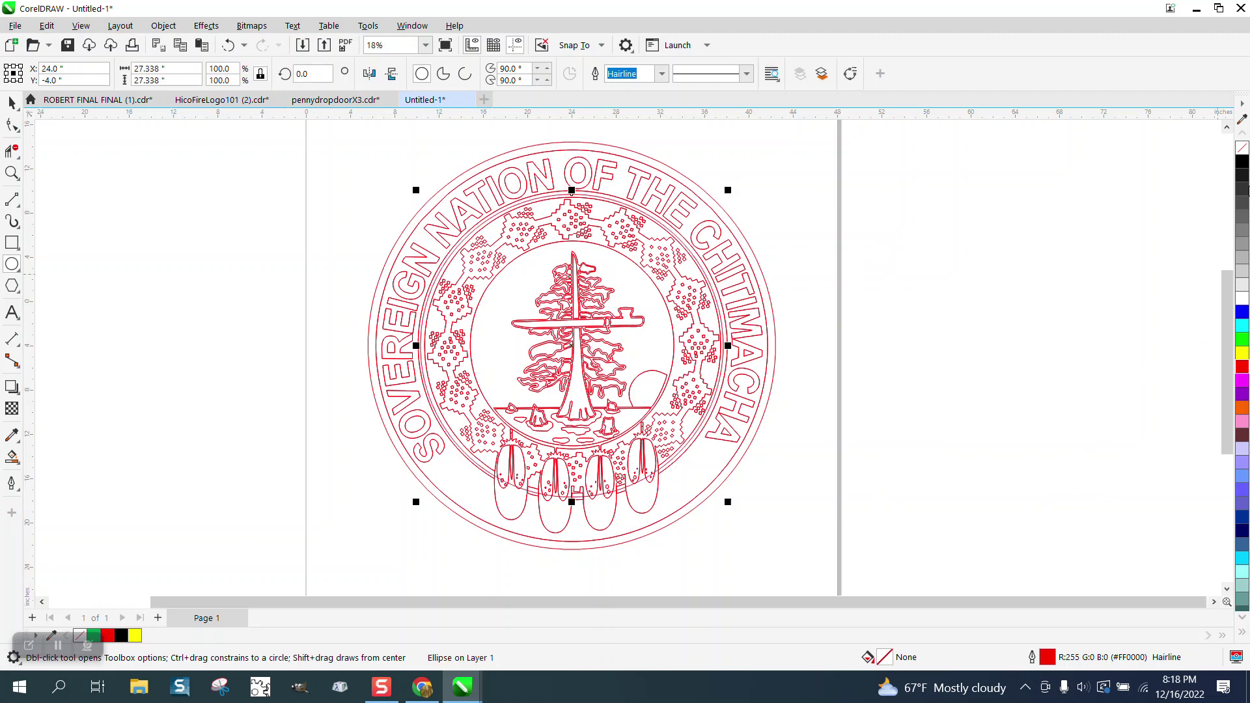
right_click(1242, 164)
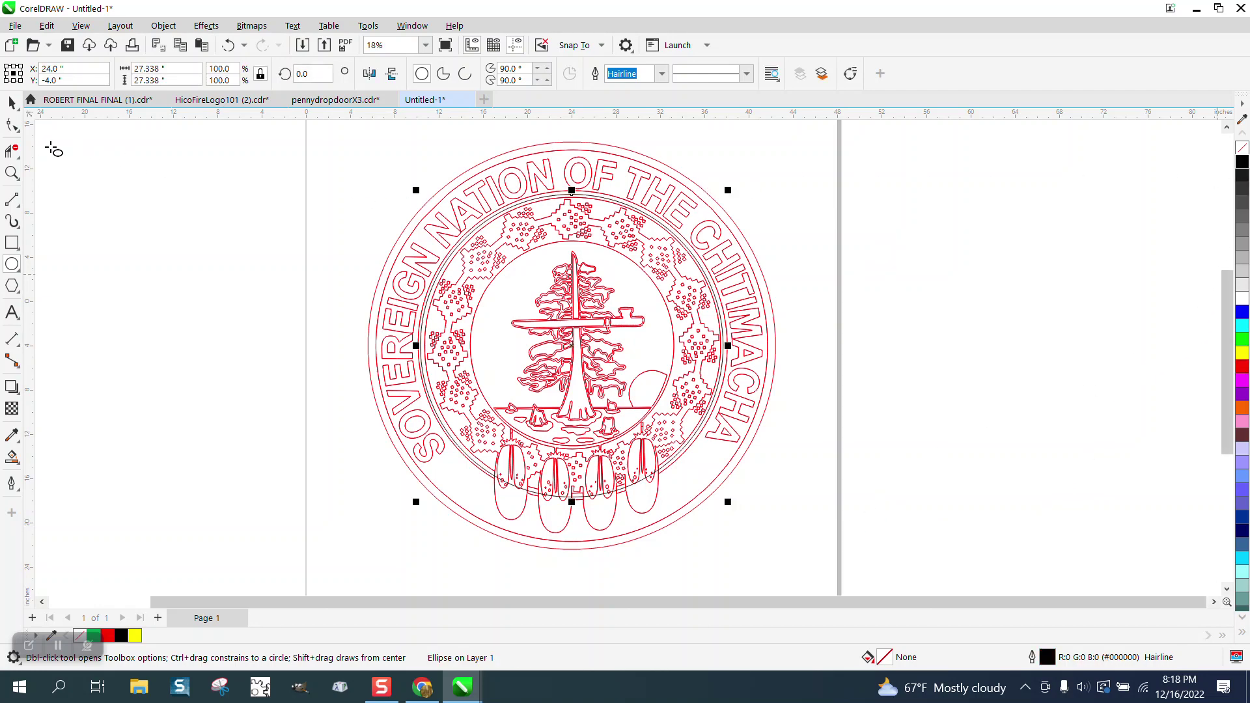
Enlarge the circle to 103.4% (28.491 inches) so it sits just beneath the lettering.
left_click(12, 172)
left_click_drag(488, 153, 857, 338)
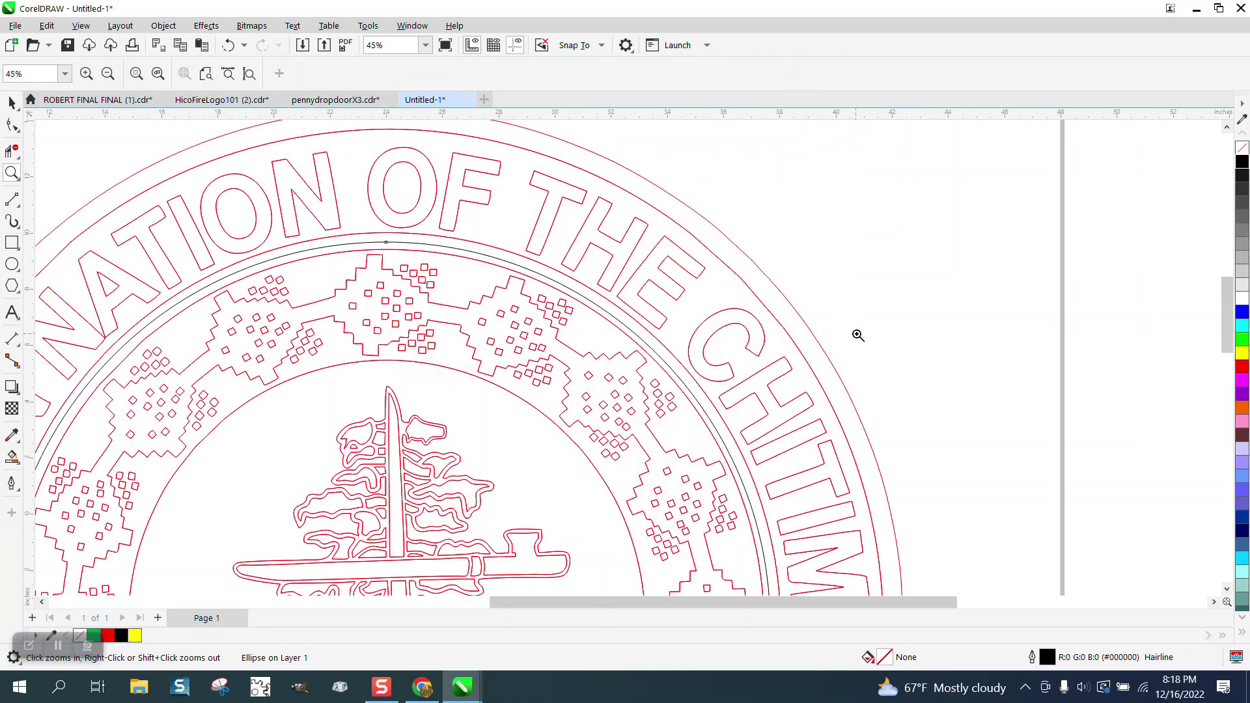
left_click(12, 102)
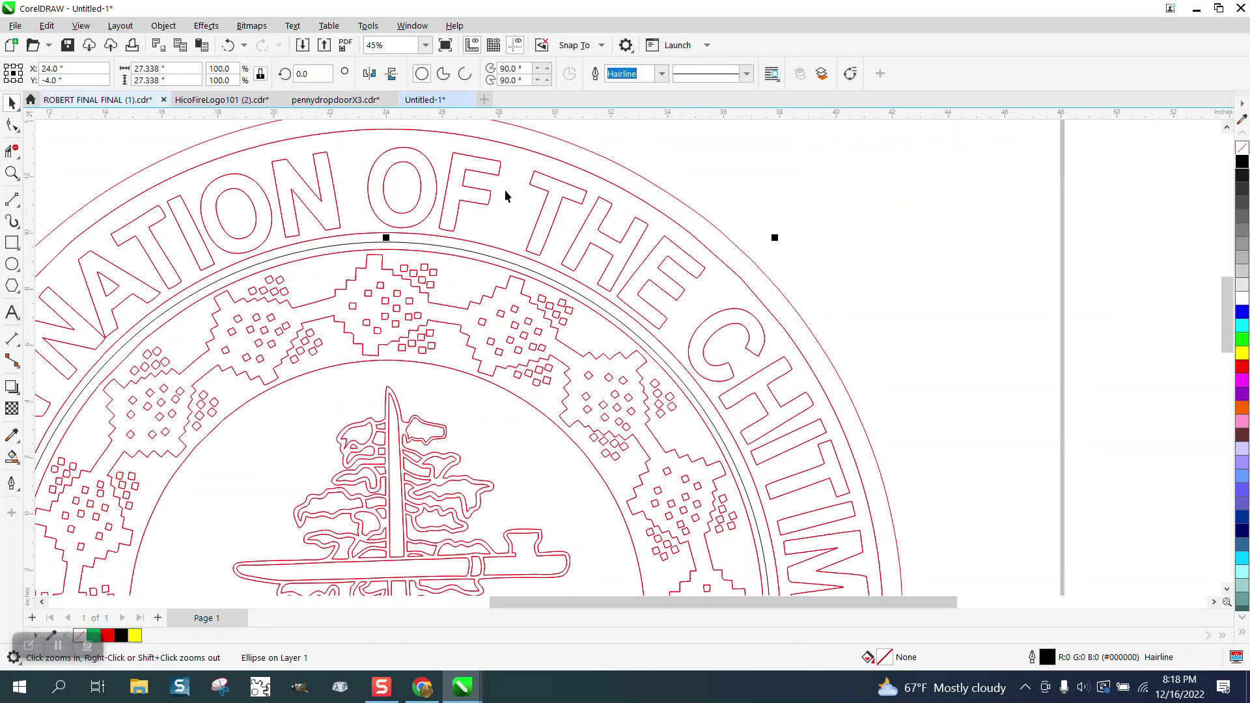
left_click_drag(777, 236, 802, 220)
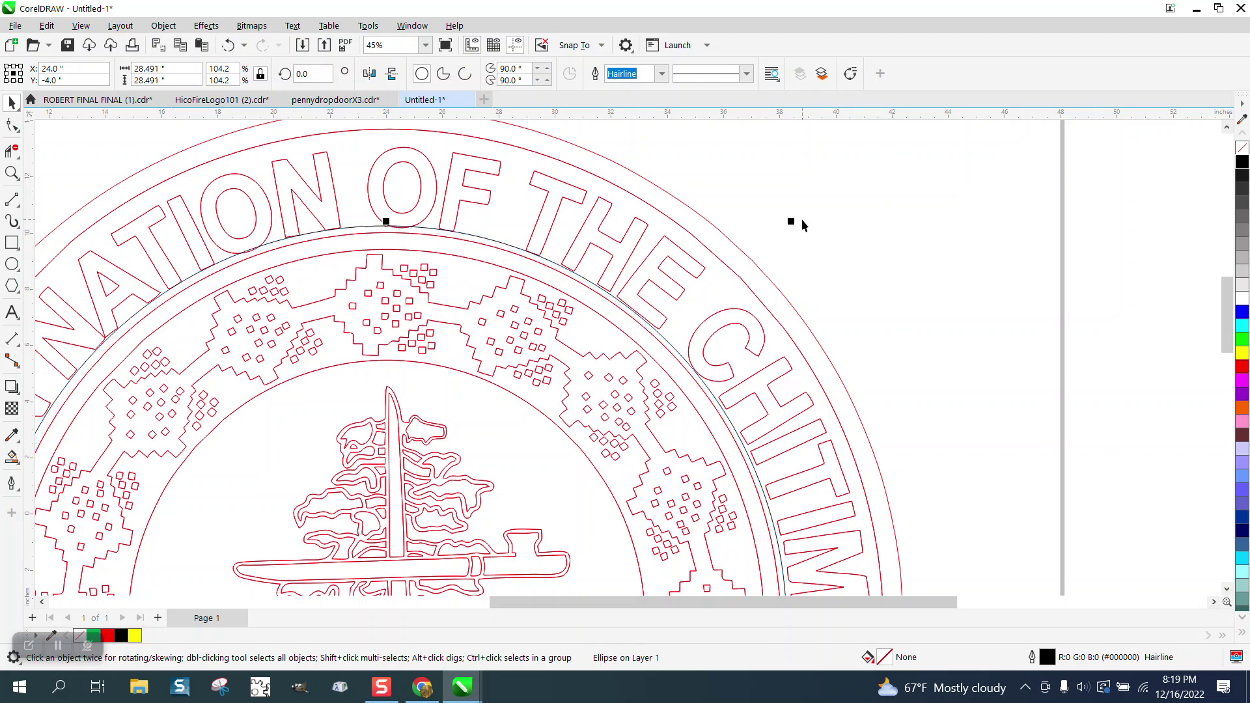
scroll(802, 219, "down", 5)
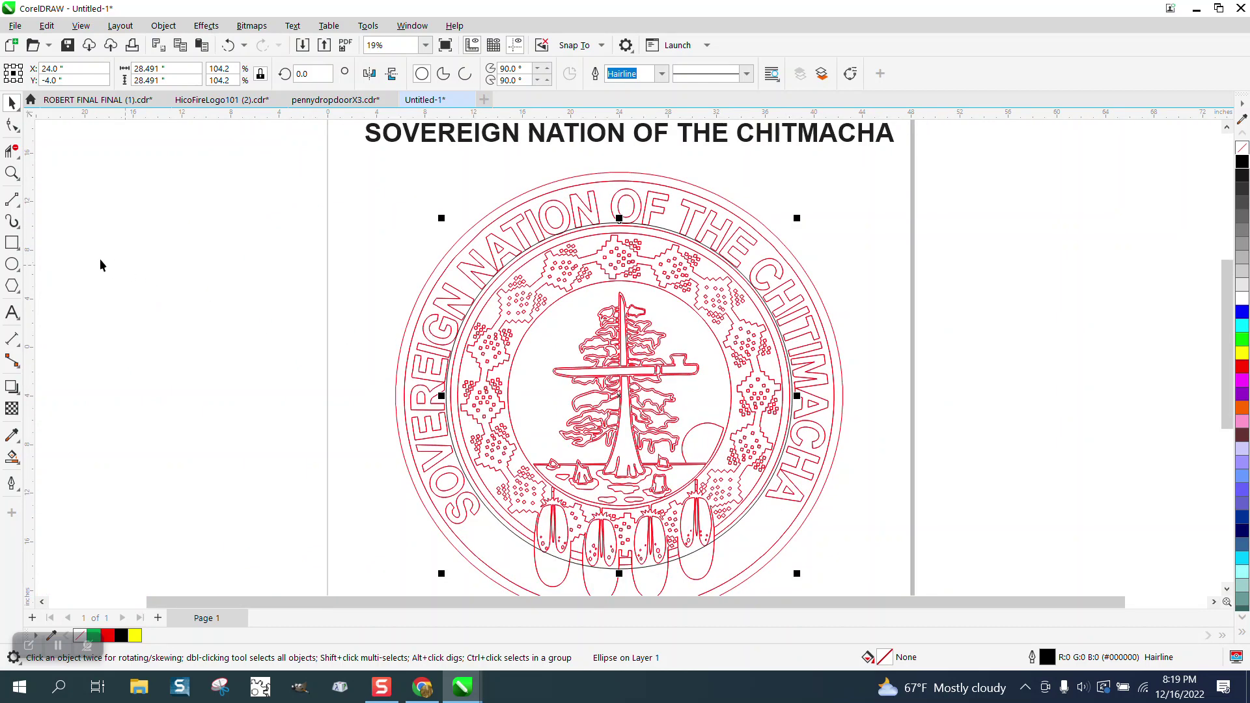
Draw two short 2-point cut lines across the circle's lower left and lower right.
left_click(12, 173)
left_click(600, 579)
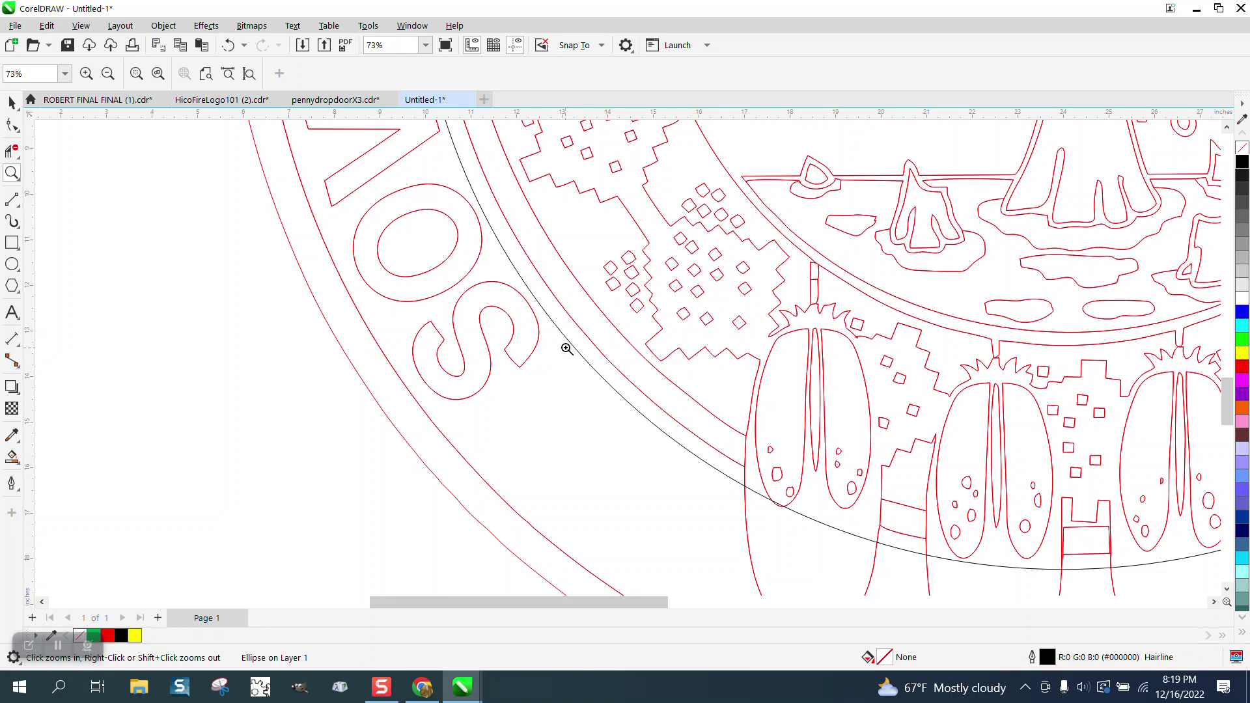
left_click(18, 206)
left_click(66, 217)
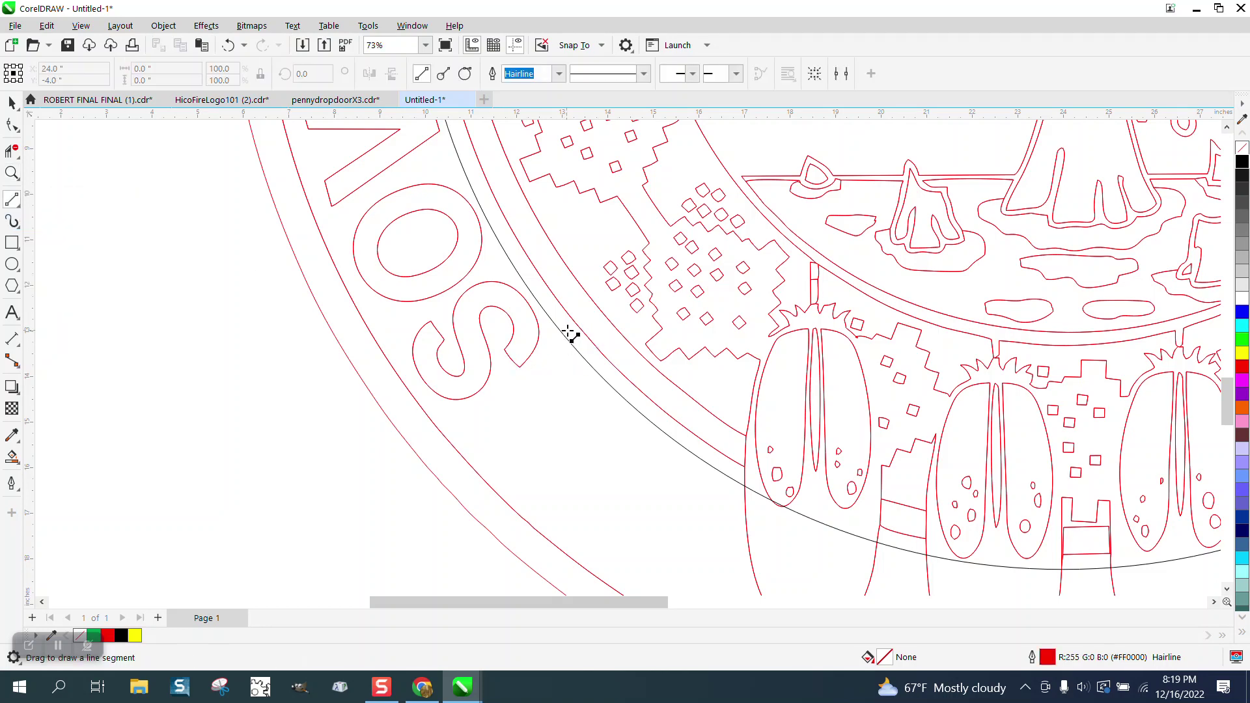
left_click_drag(572, 338, 548, 357)
scroll(438, 405, "down", 3)
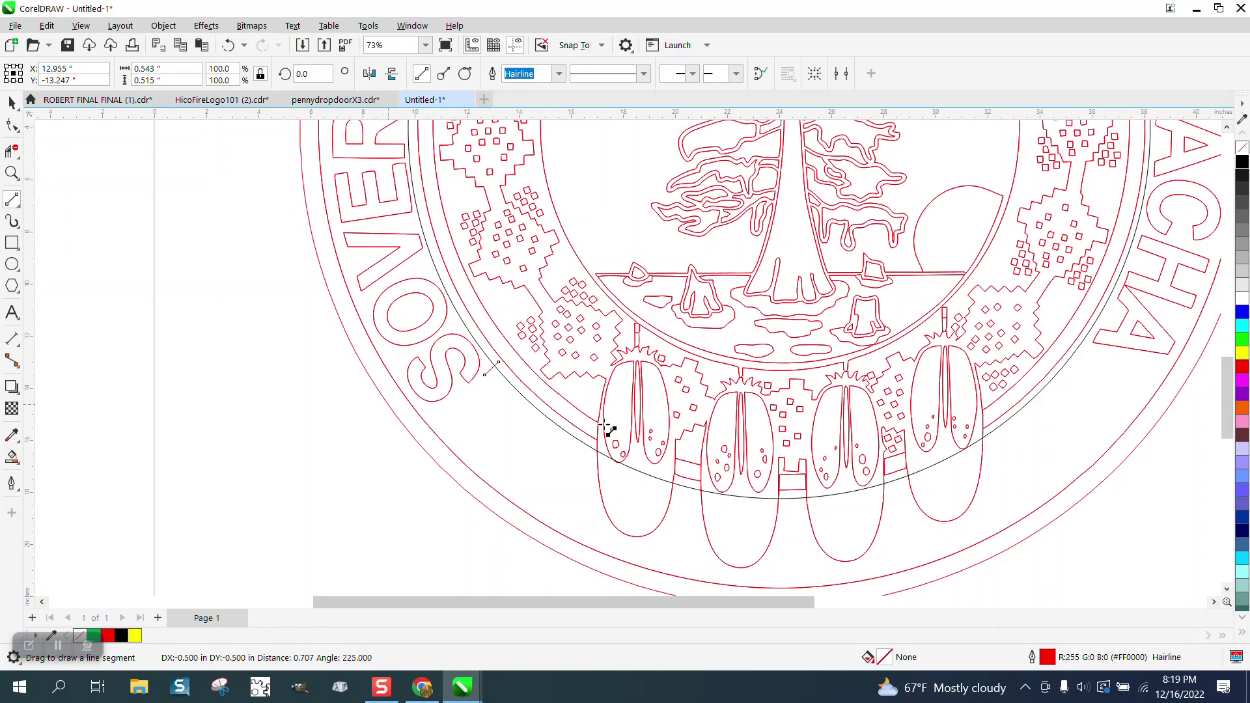
left_click_drag(1099, 351, 1083, 341)
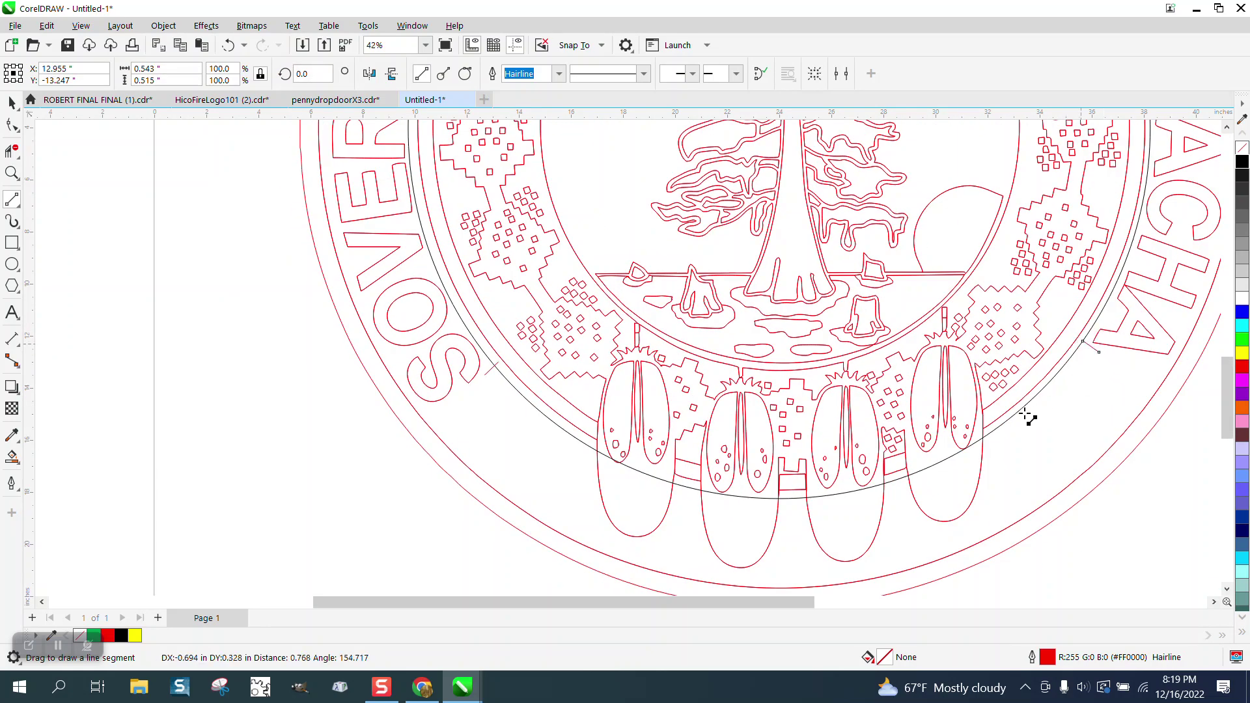
Use Virtual Segment Delete to remove the arc pieces between each cut line and its oval.
left_click(12, 151)
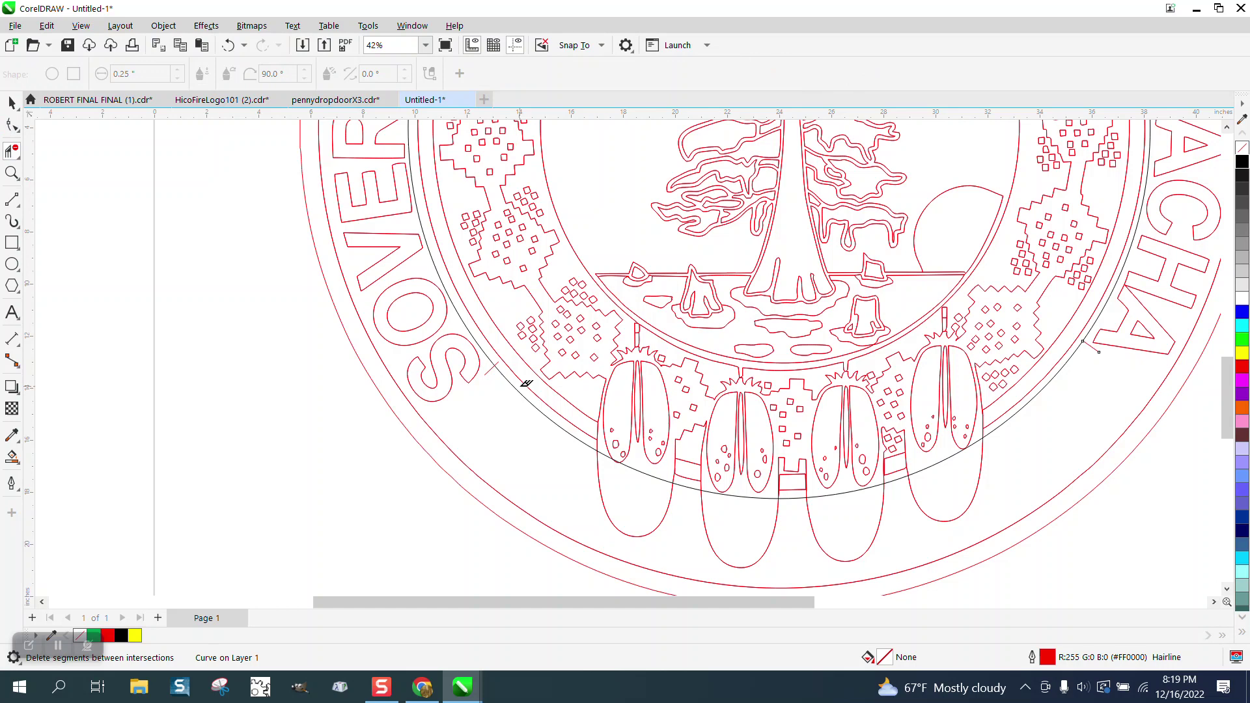
left_click(530, 392)
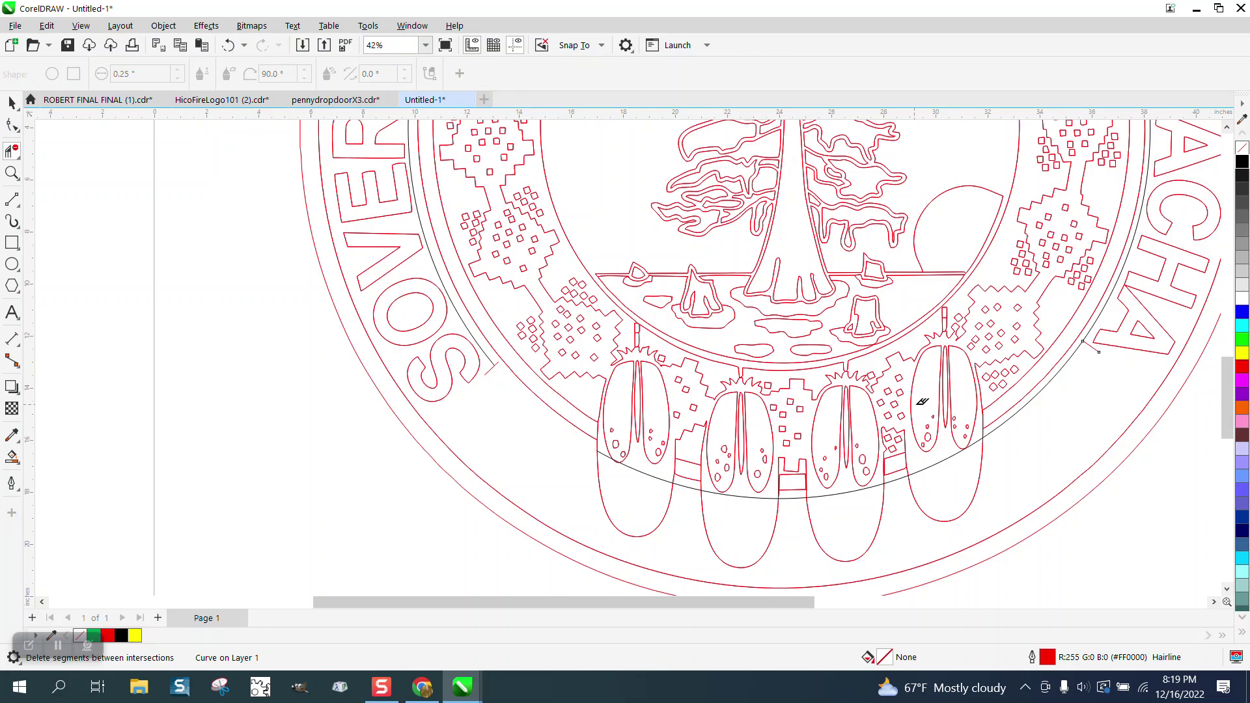
left_click(1023, 405)
scroll(238, 378, "down", 2)
Select the trimmed black arc and nudge it 40 inches right to X 64", off the page.
left_click(11, 102)
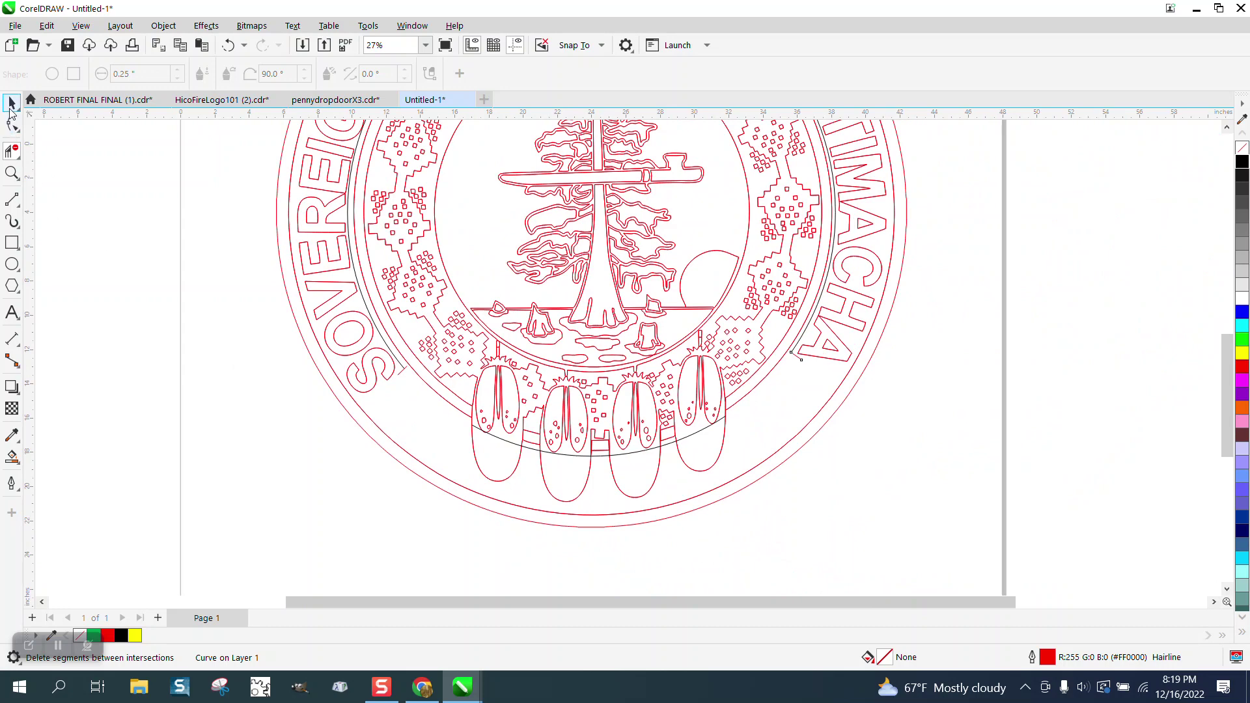
left_click(189, 243)
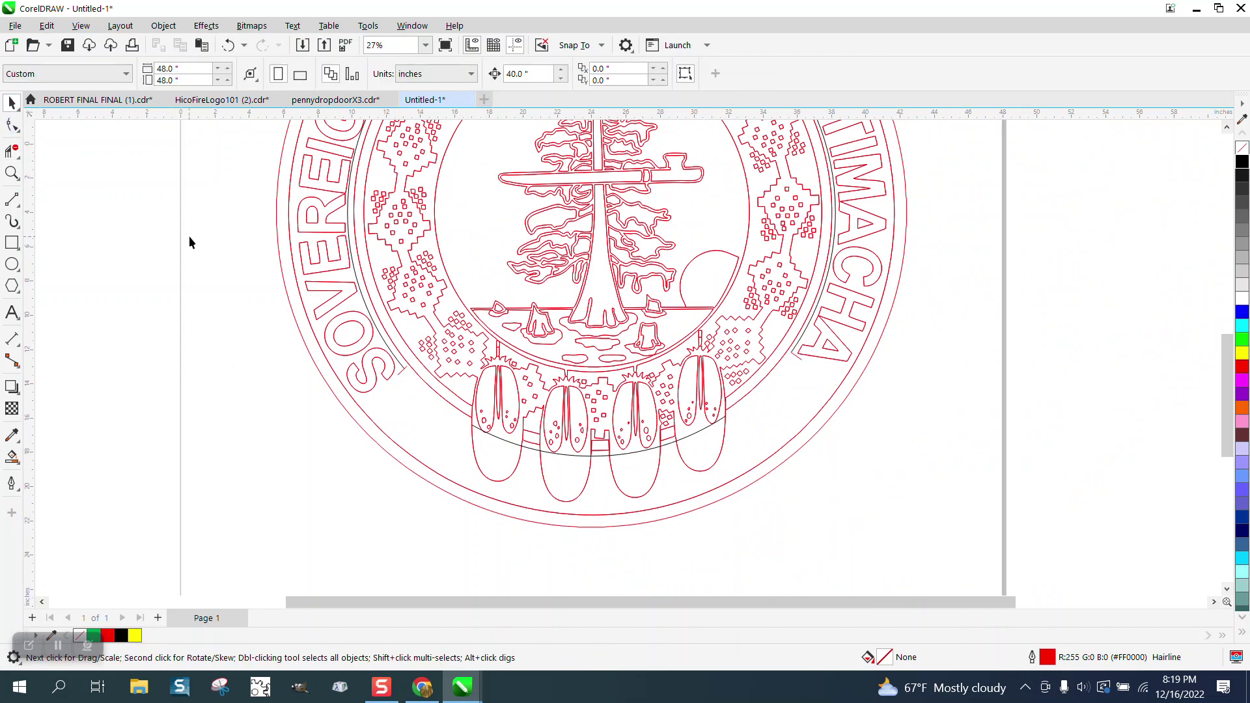
left_click(823, 299)
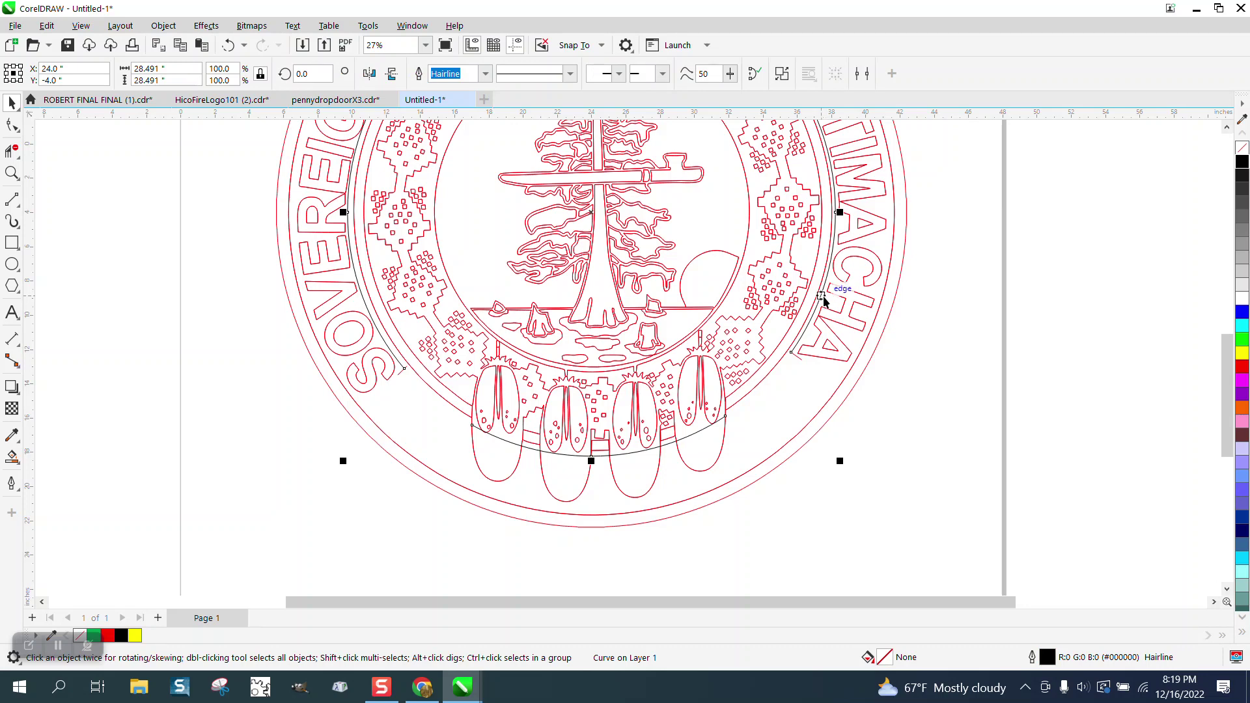
key("Right")
scroll(821, 304, "down", 3)
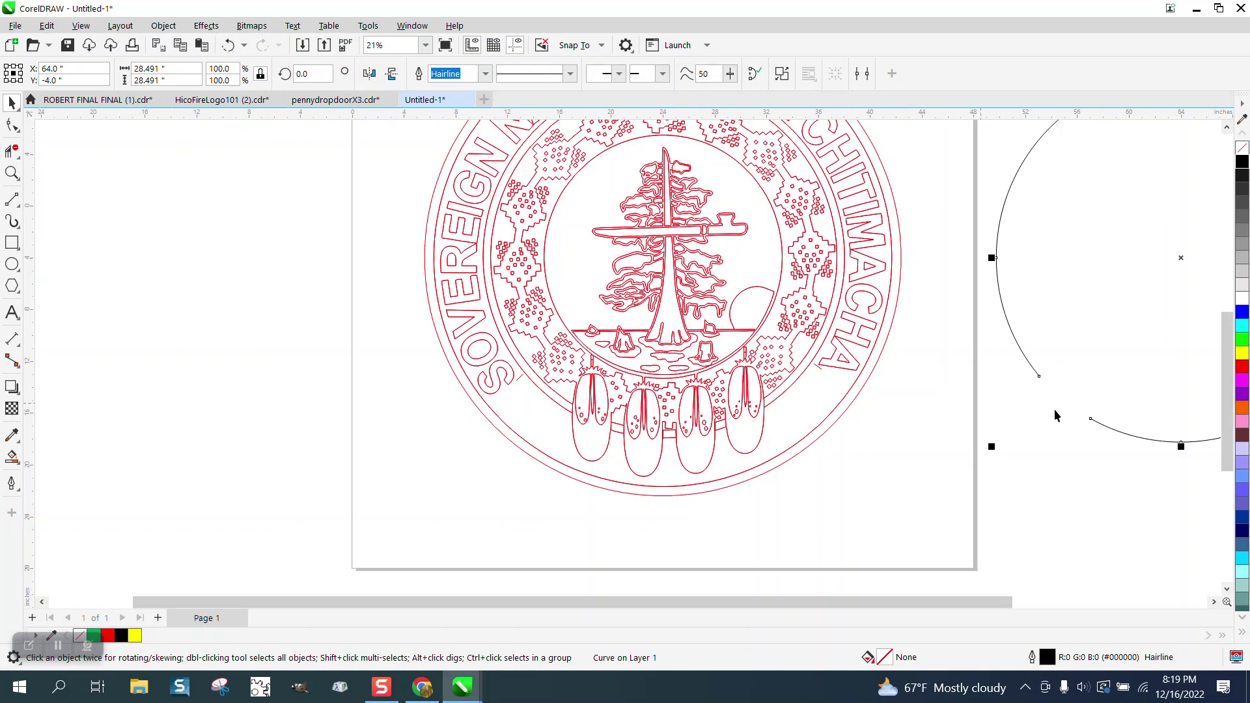
scroll(1123, 459, "down", 1)
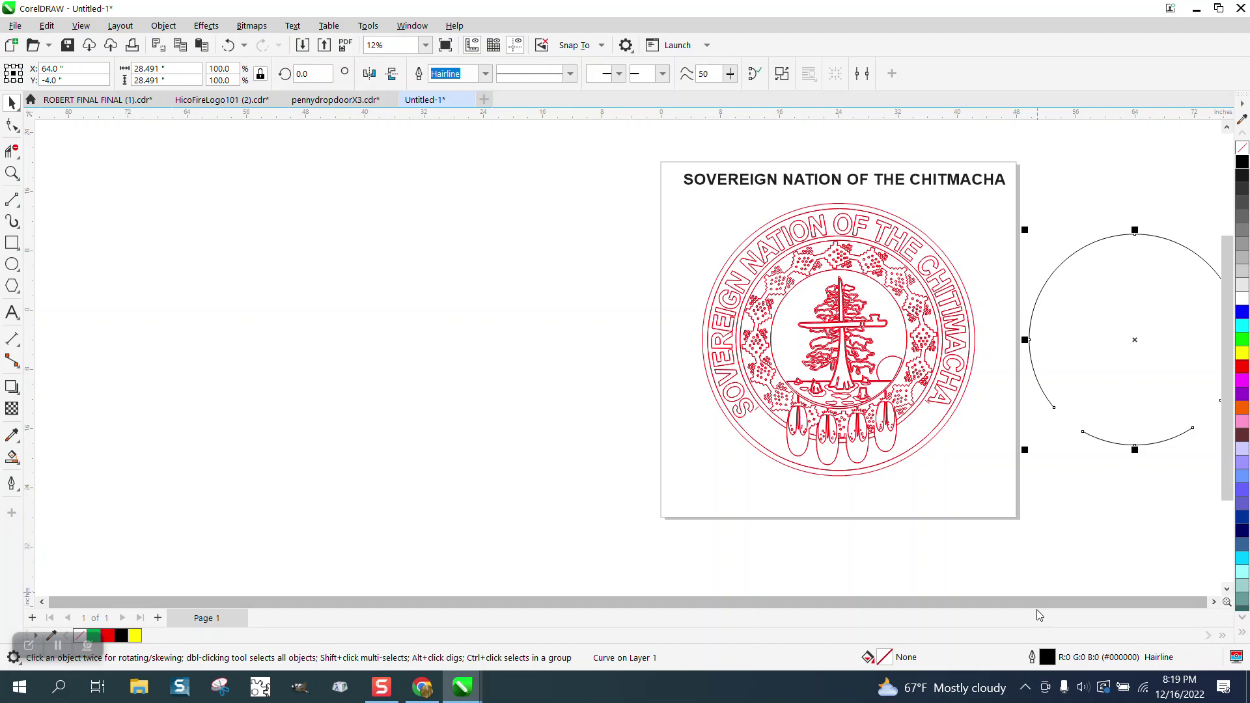
left_click(1214, 602)
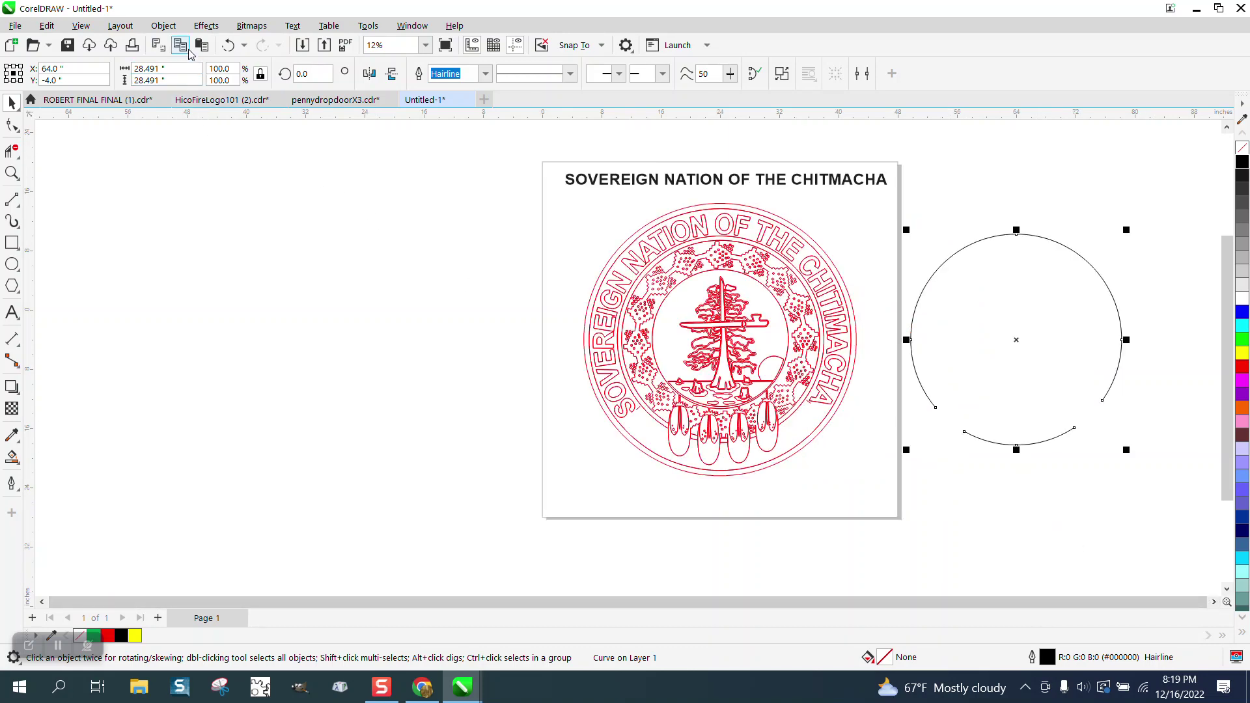
Break the circle apart, delete its short bottom arc, and select the remaining upper arc.
left_click(163, 25)
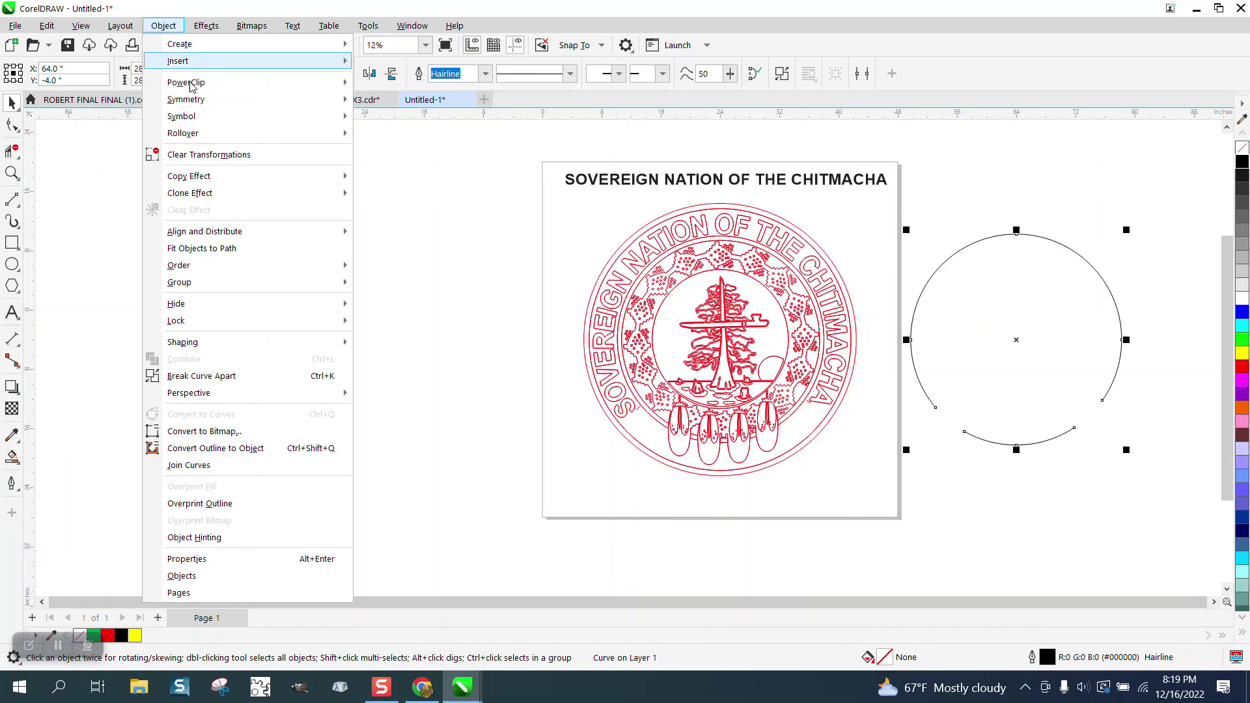
left_click(222, 376)
left_click(893, 429)
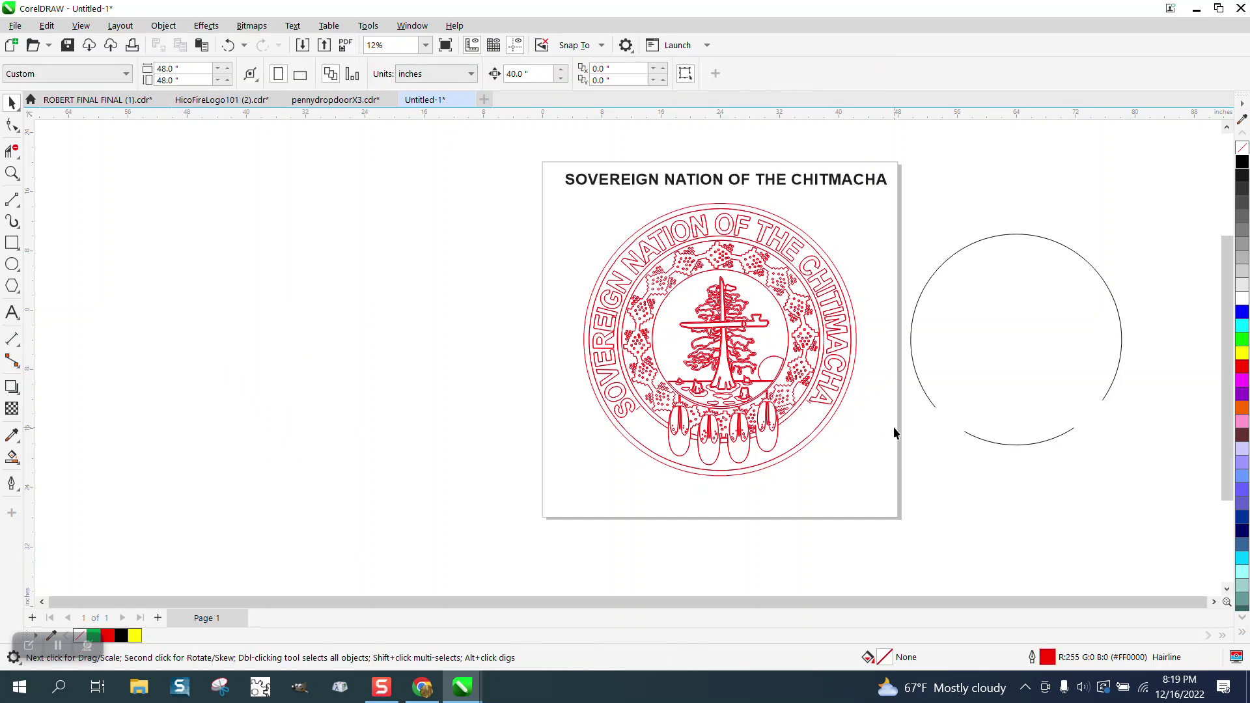
left_click(1003, 446)
key("Delete")
left_click(999, 237)
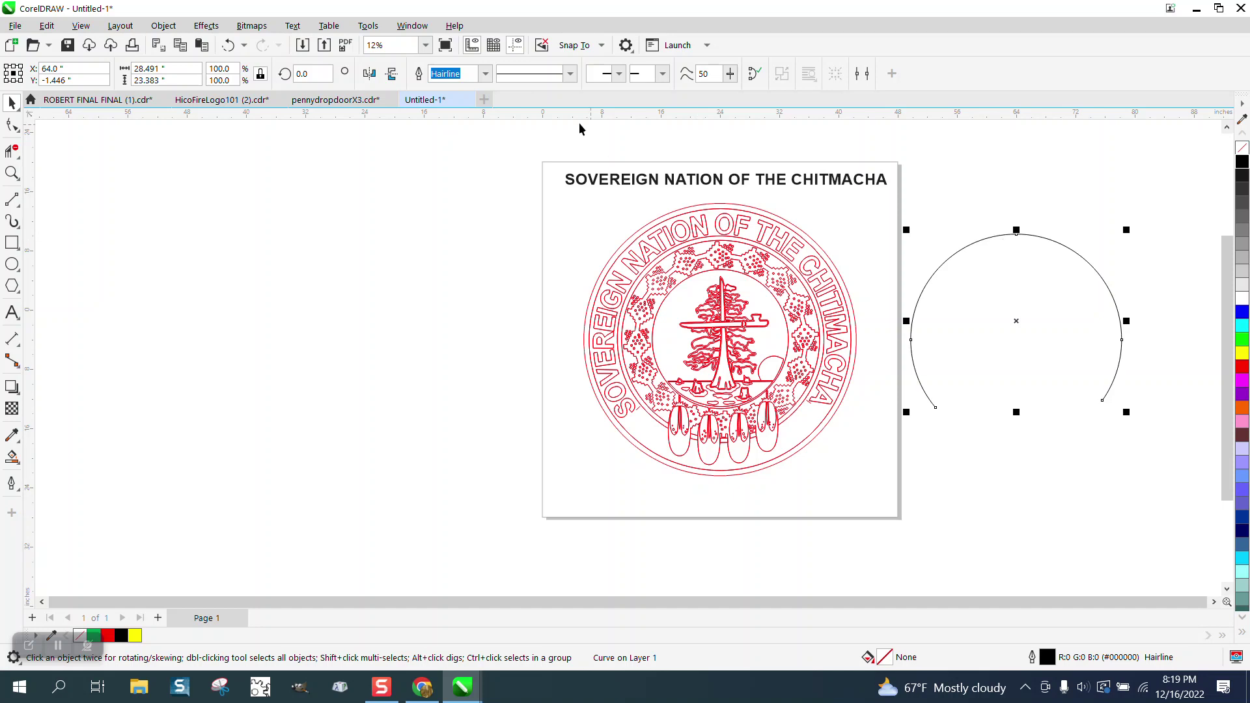
Open the Properties docker and read the arc's curve length on the Curve tab.
left_click(412, 26)
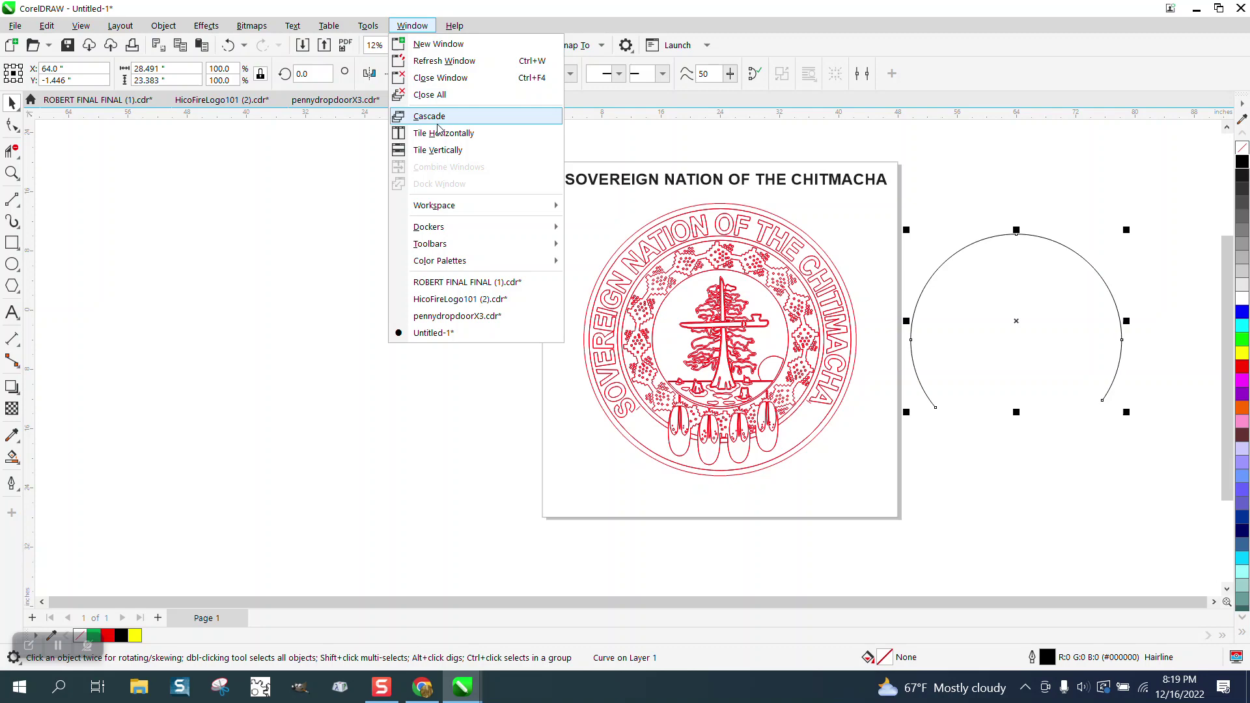
mouse_move(444, 228)
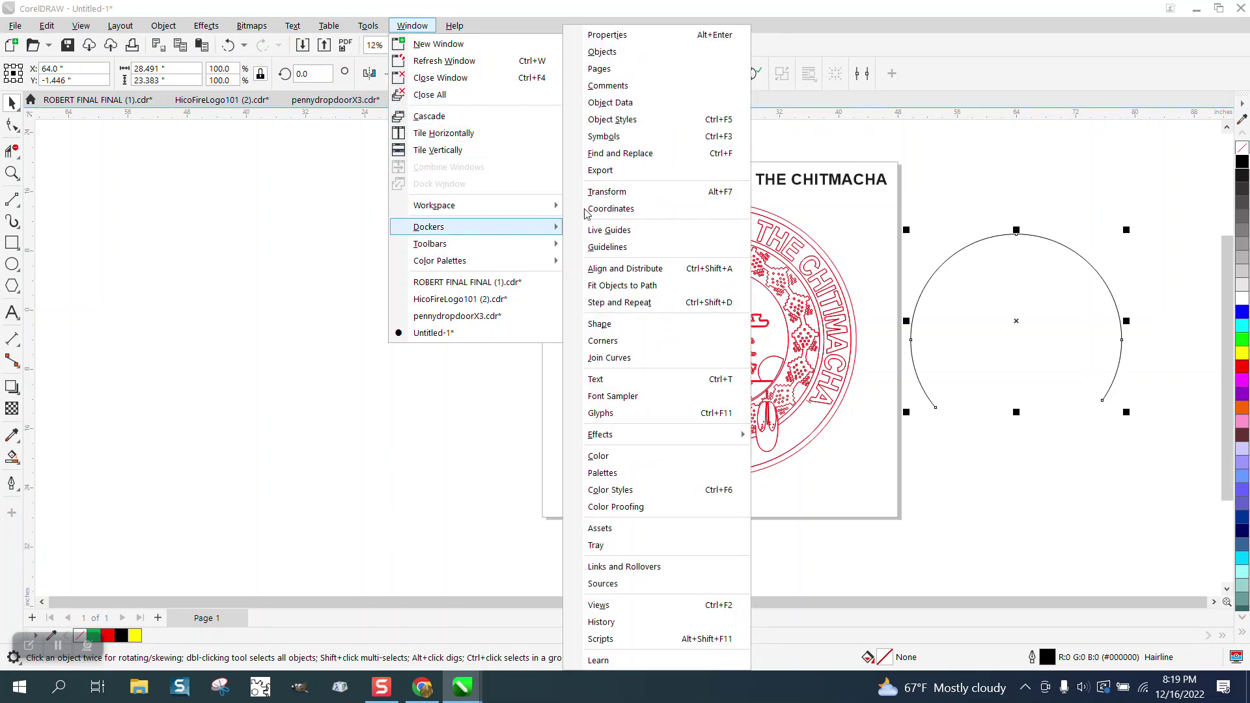
left_click(623, 36)
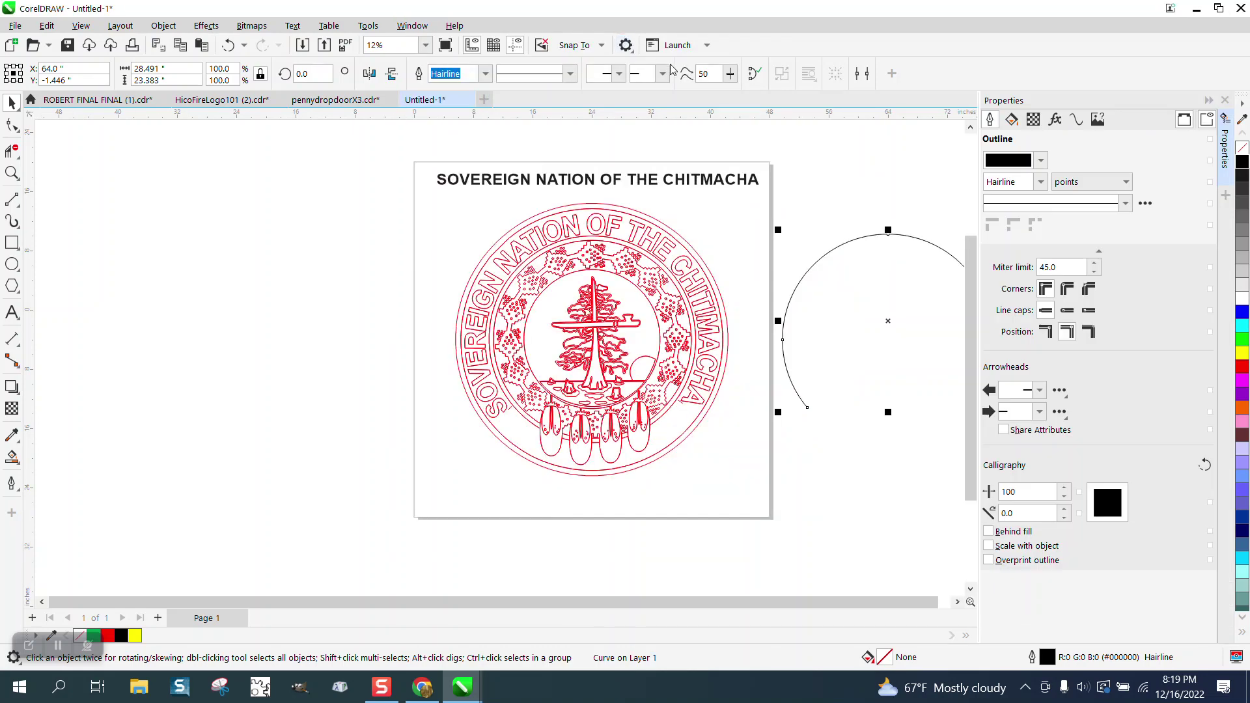
left_click(1076, 121)
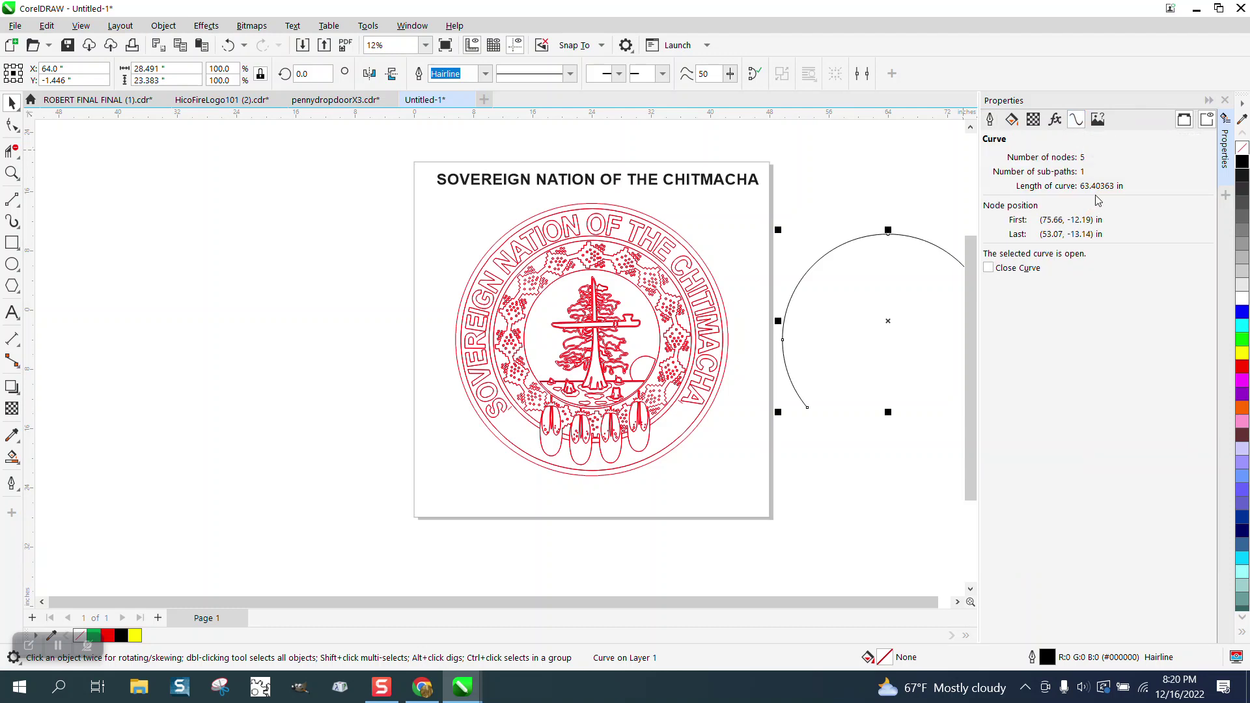
Set the title text's width to 63.4 inches, then reselect the arc.
left_click(750, 190)
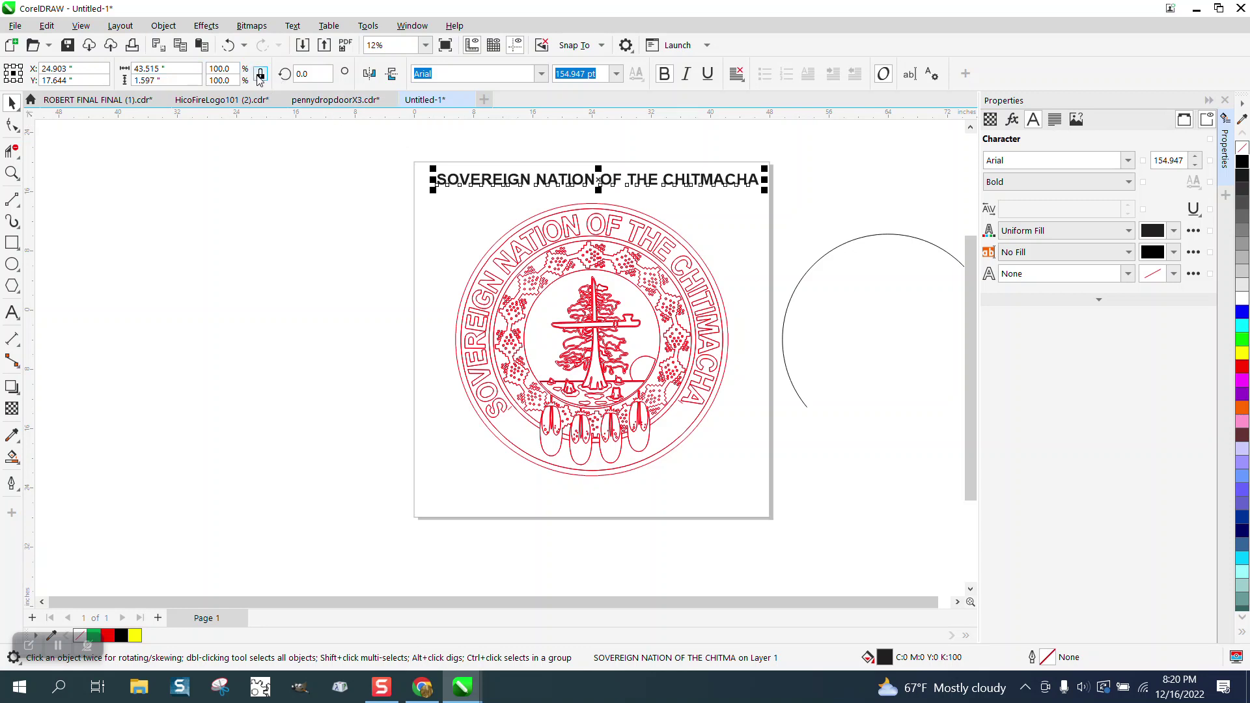
left_click_drag(168, 69, 114, 70)
type("63.4")
key("Return")
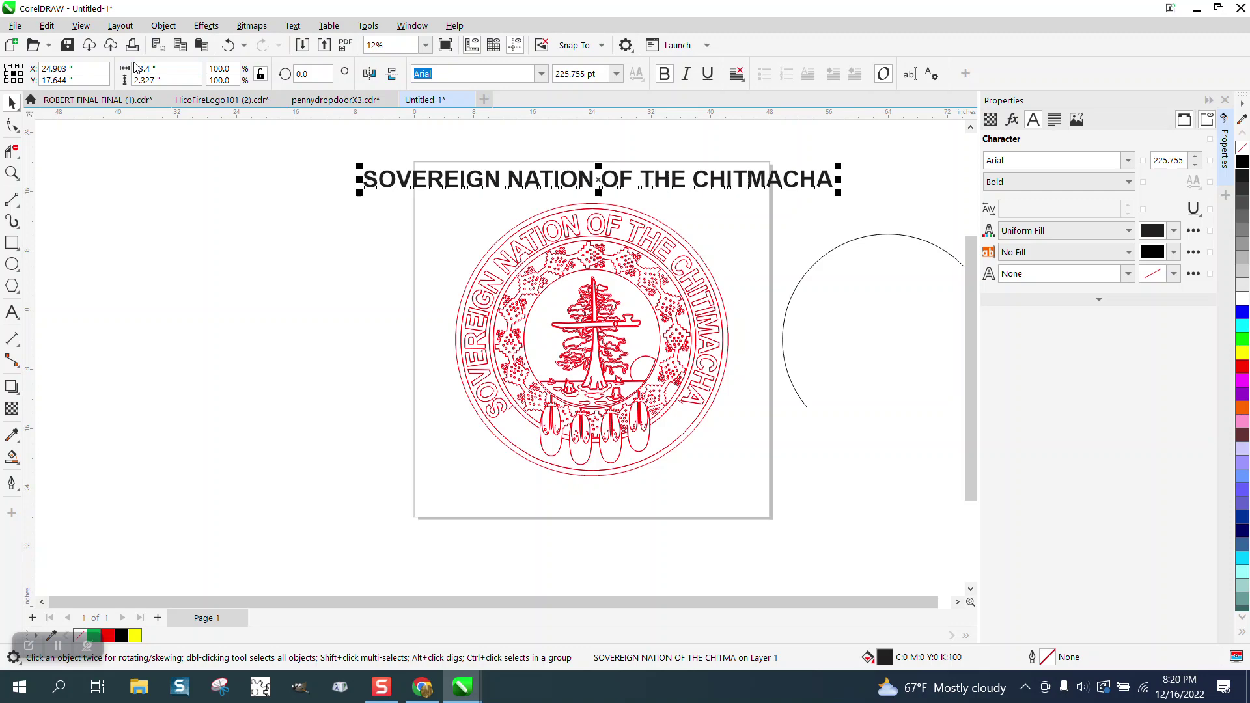
scroll(430, 175, "down", 1)
scroll(426, 175, "down", 1)
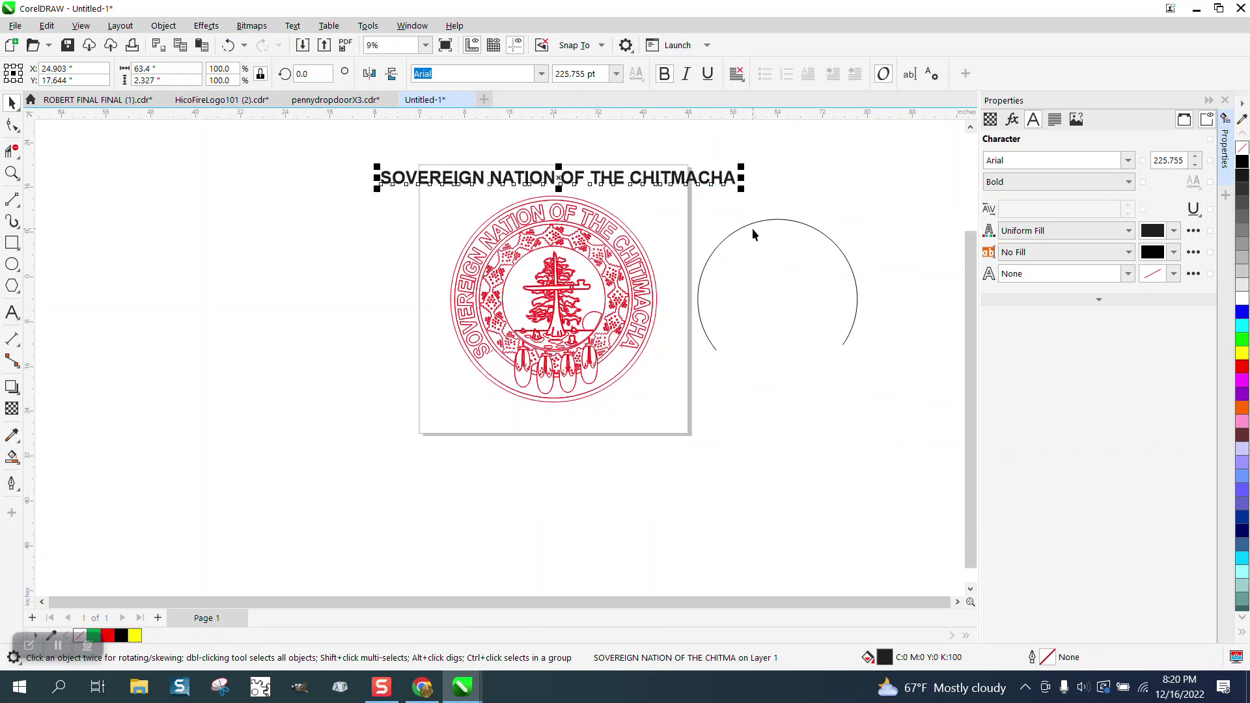
left_click(754, 225)
Select all of the arc's nodes and apply Reverse Subpaths to flip its direction.
left_click(11, 125)
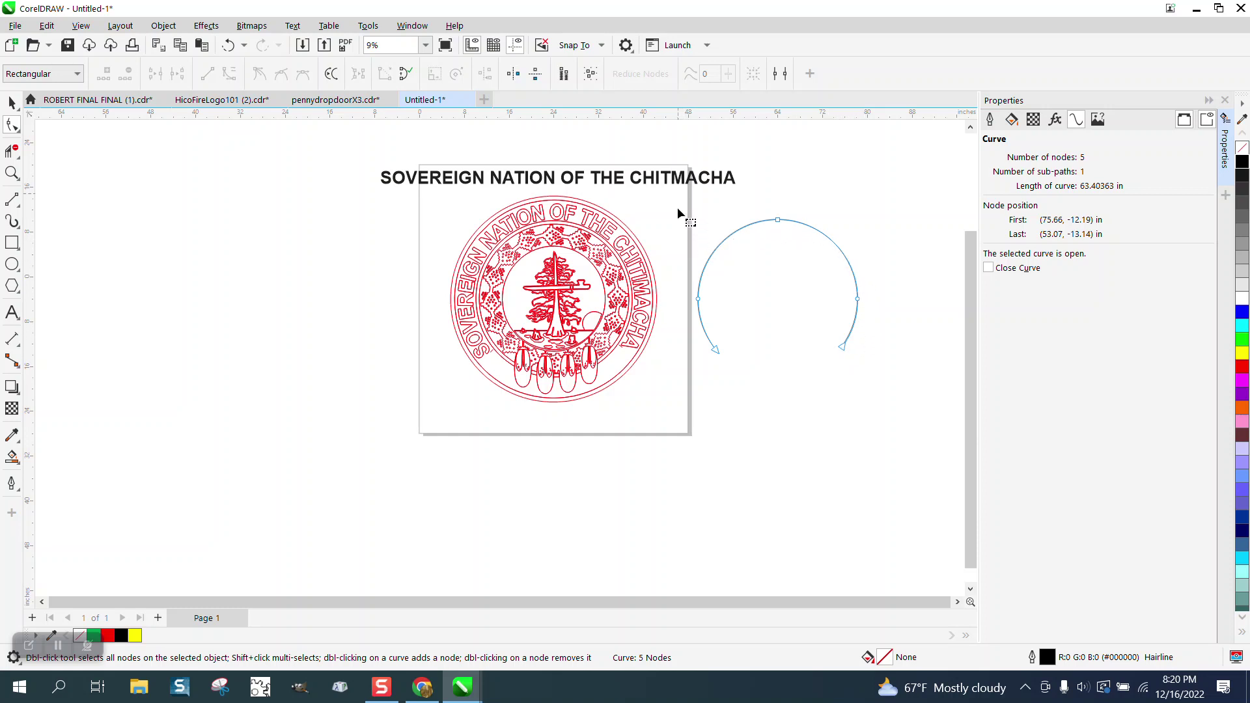
left_click_drag(925, 405, 924, 405)
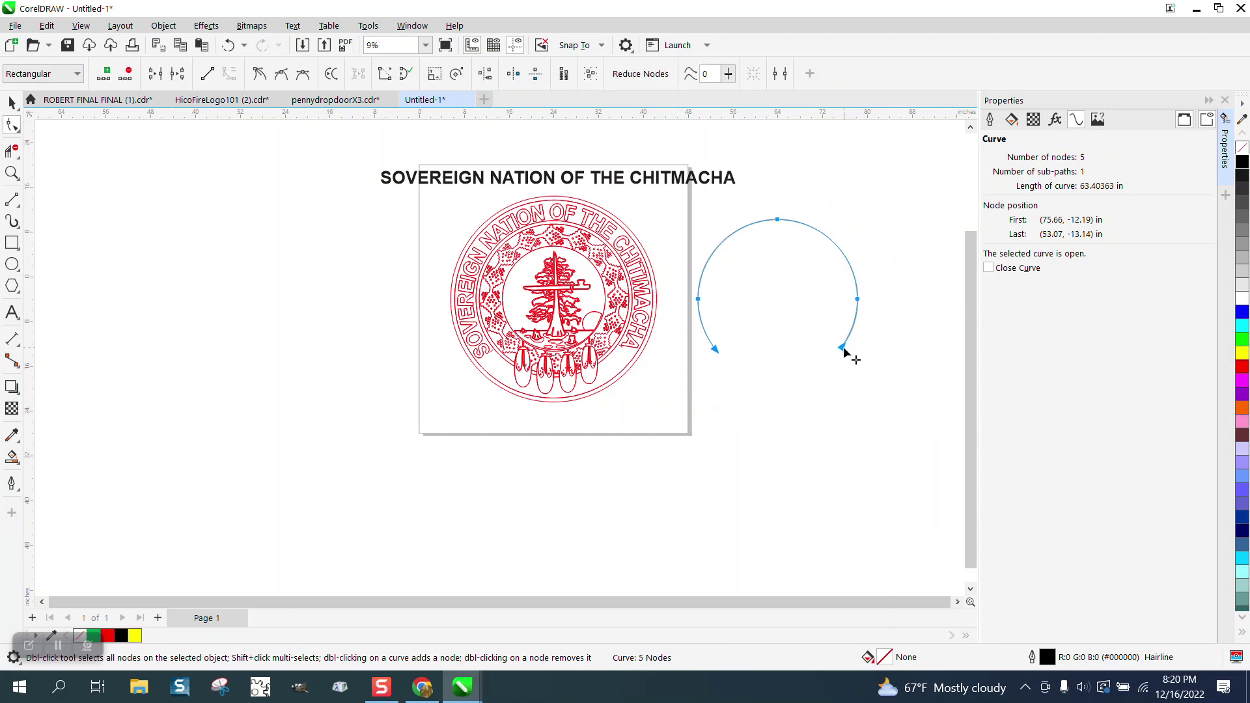
right_click(844, 350)
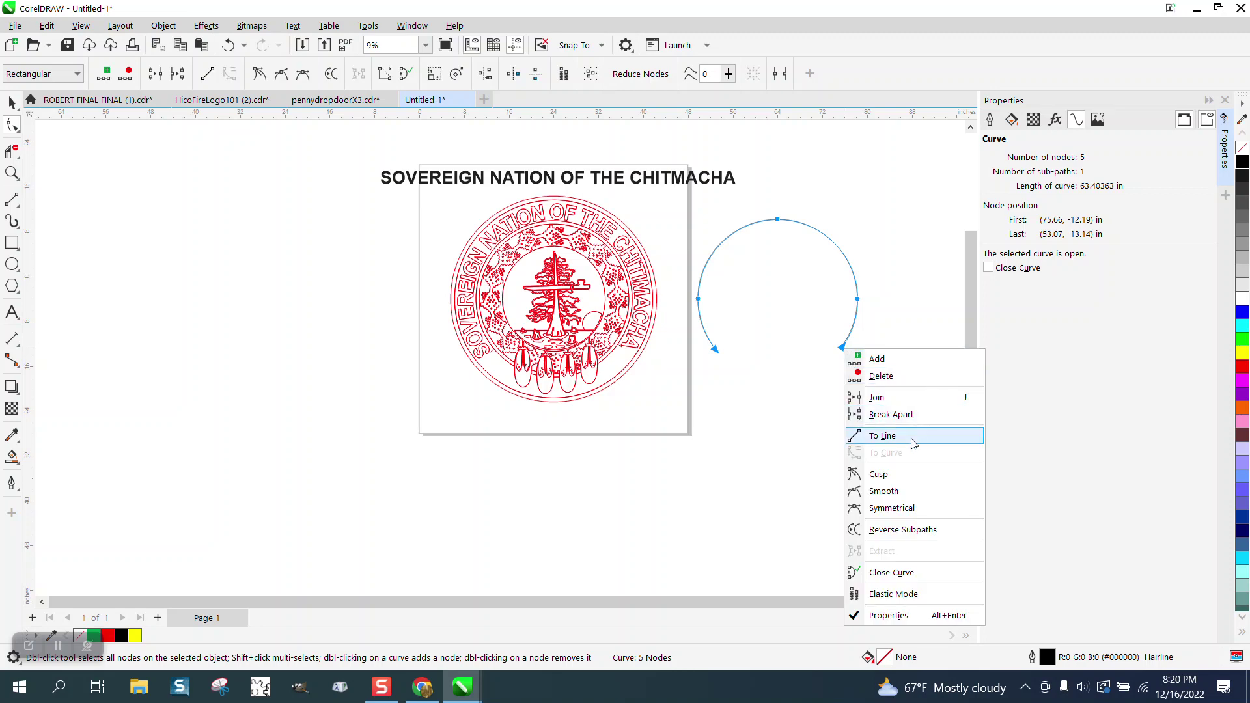
left_click(902, 529)
Nudge the arc 40 inches right and place the title text directly above it.
left_click(13, 103)
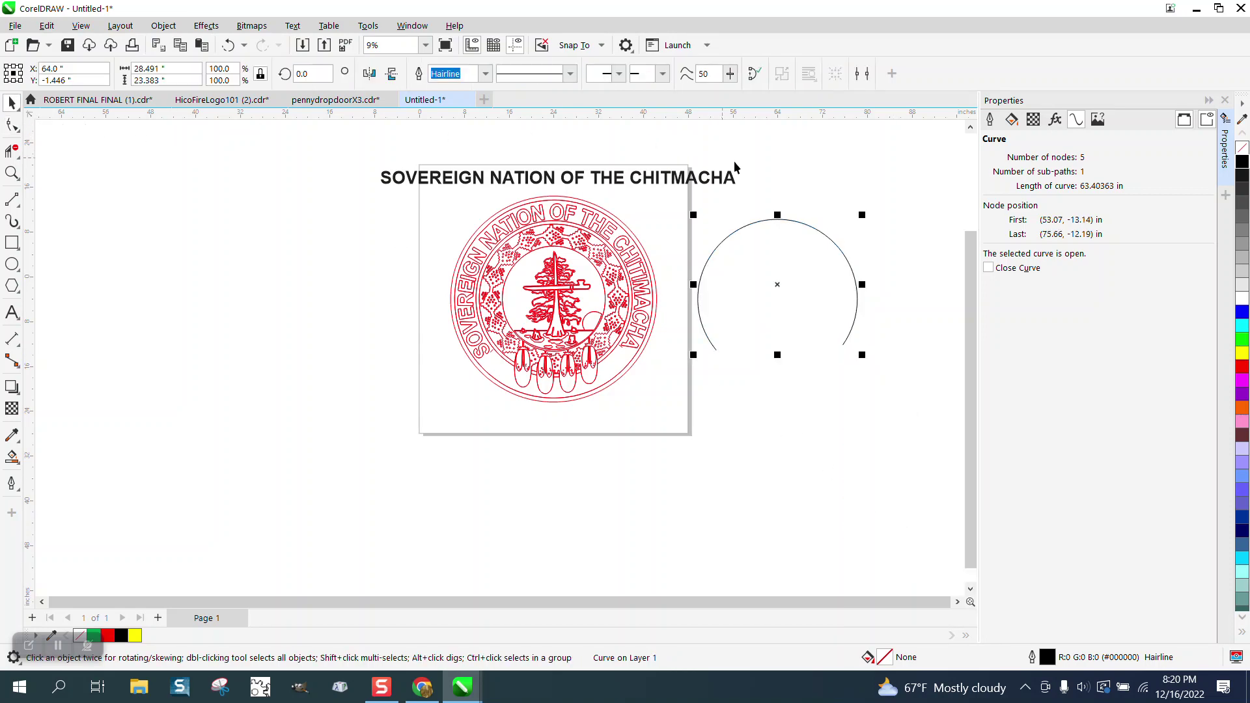
scroll(736, 173, "down", 2)
key("Right")
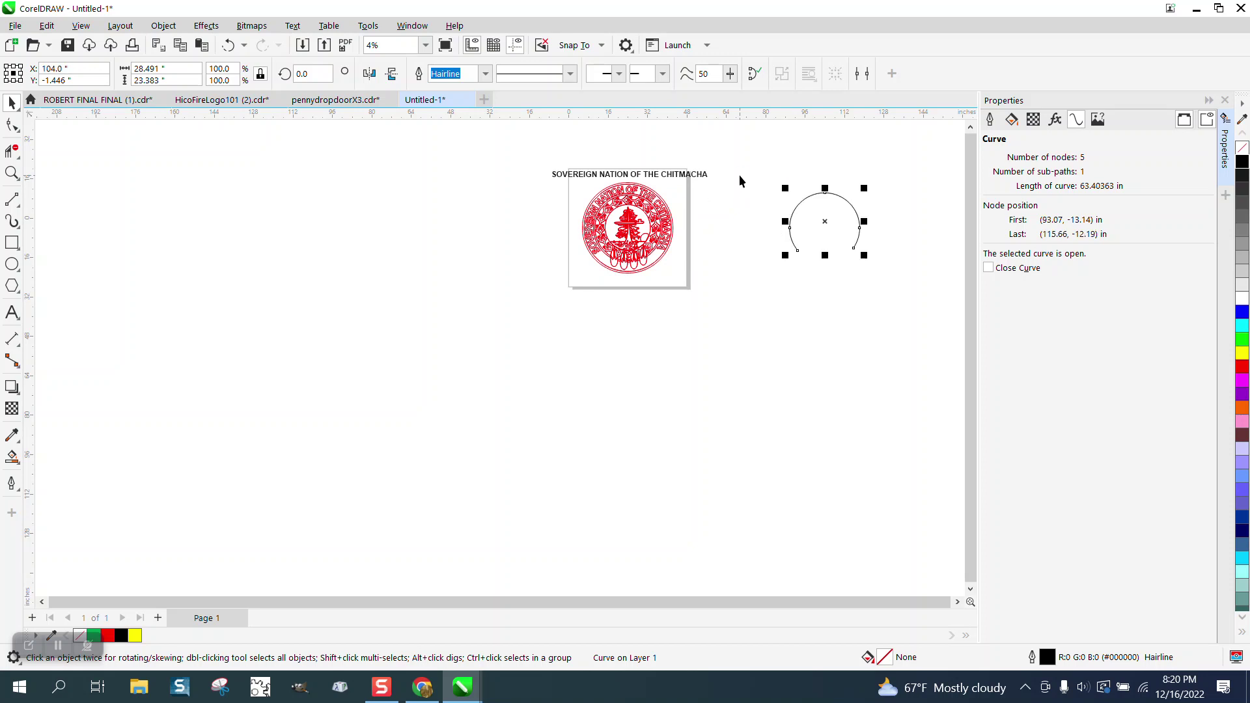
left_click_drag(703, 182, 882, 186)
left_click(12, 173)
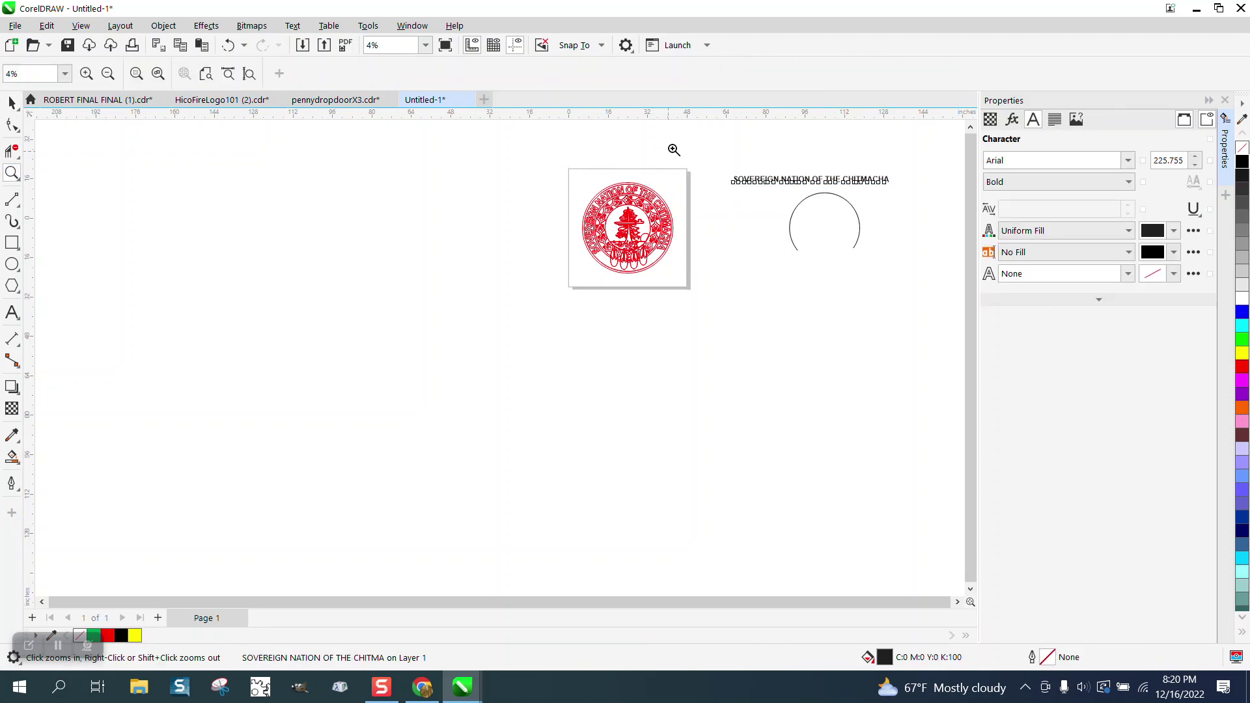
left_click(673, 147)
Apply Text > Fit Text to Path to the title and attach it to the open arc.
left_click(12, 102)
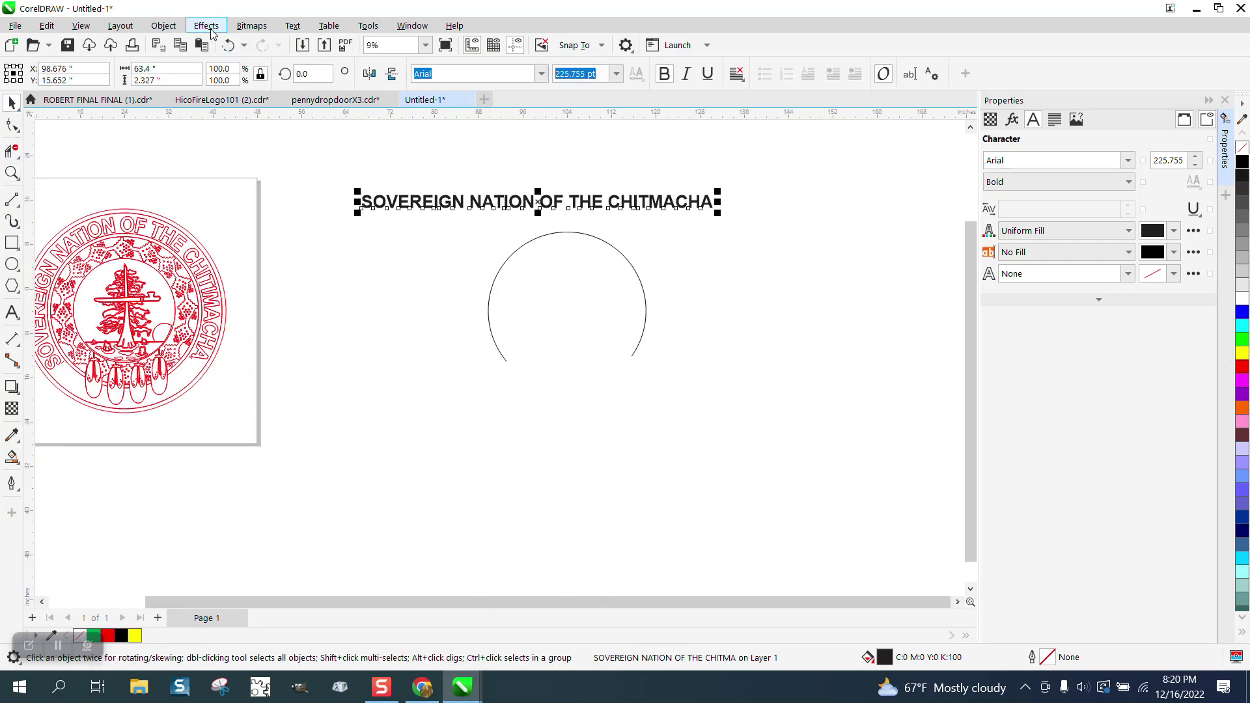
left_click(293, 26)
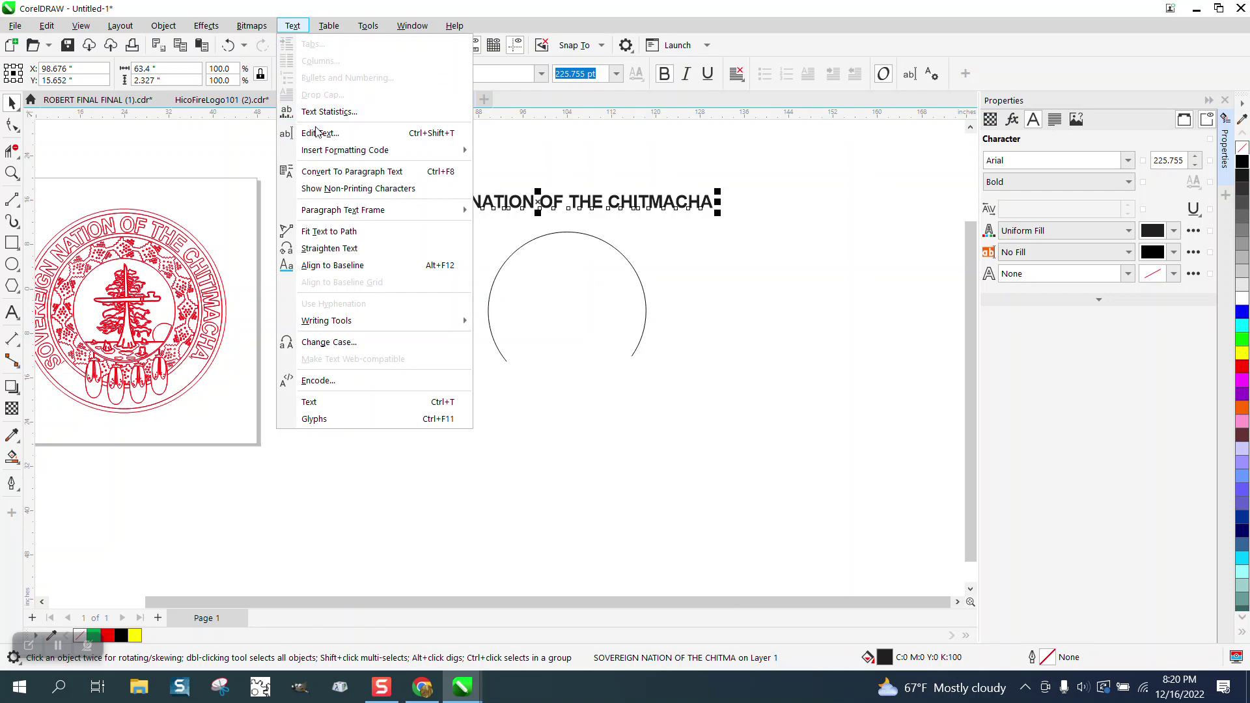
left_click(329, 231)
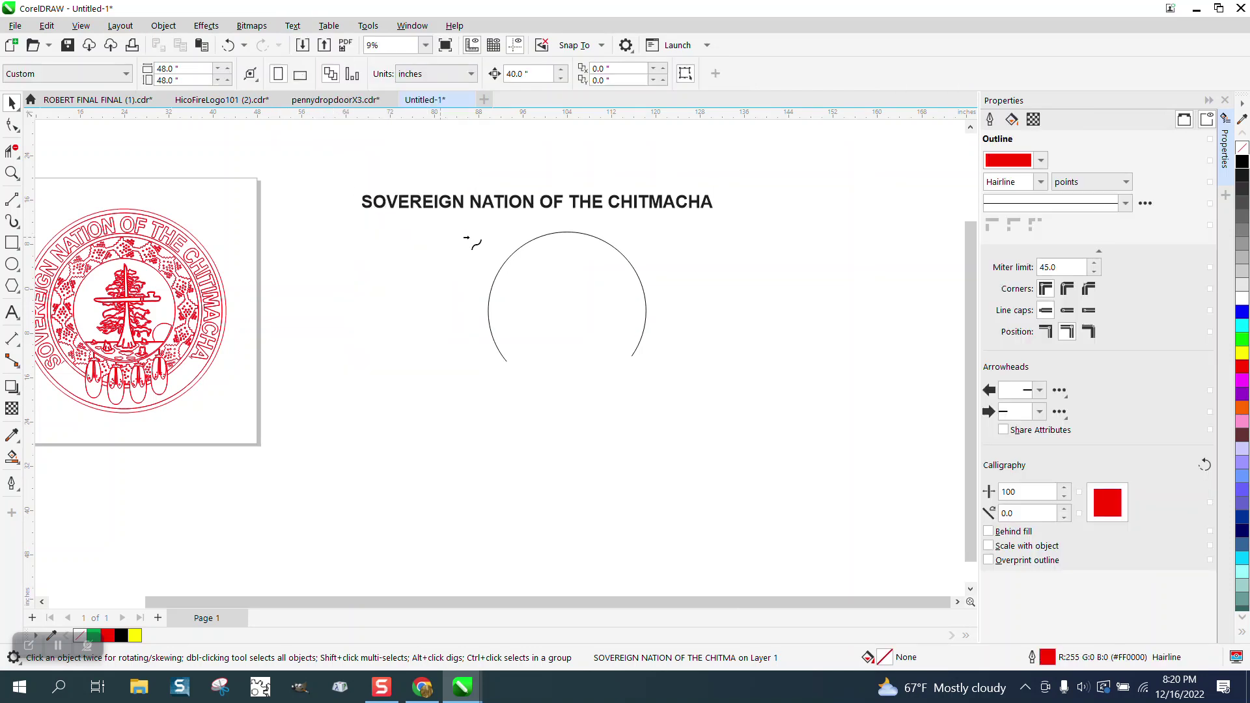
left_click(508, 366)
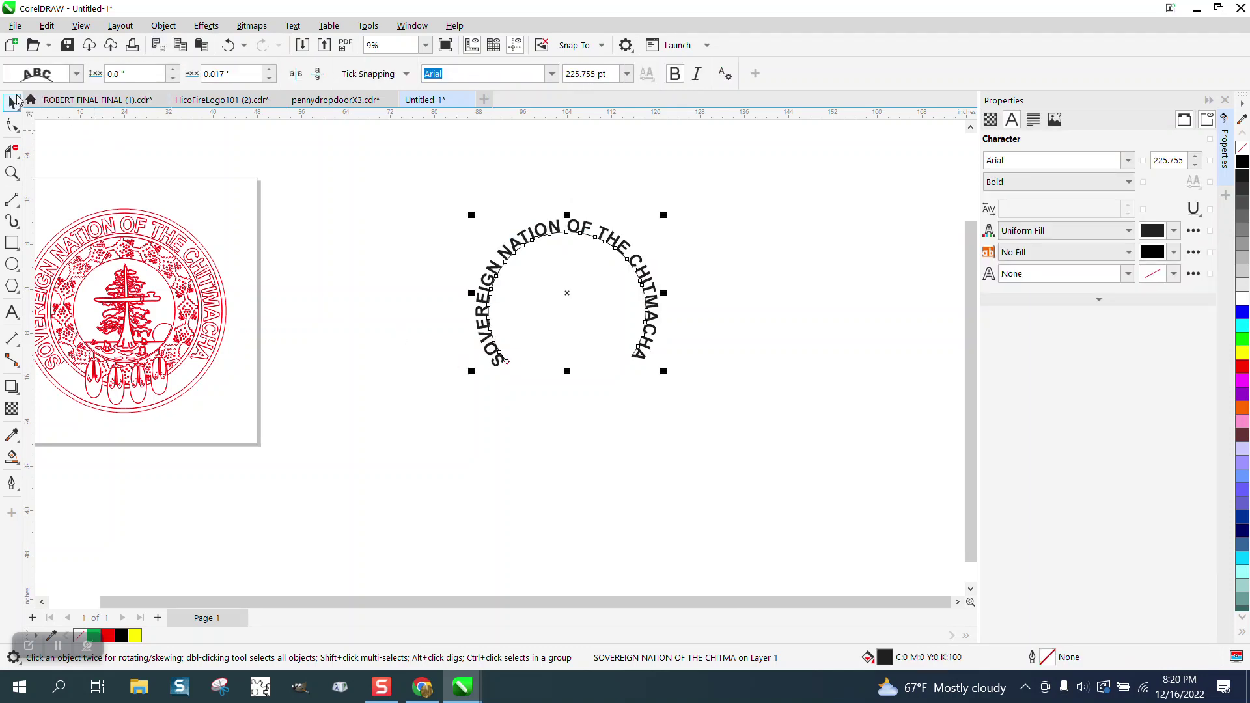
Centre the curved title over the seal, enlarge it to 103.8% (234.397 pt), then shift it beside the seal.
scroll(694, 186, "down", 1)
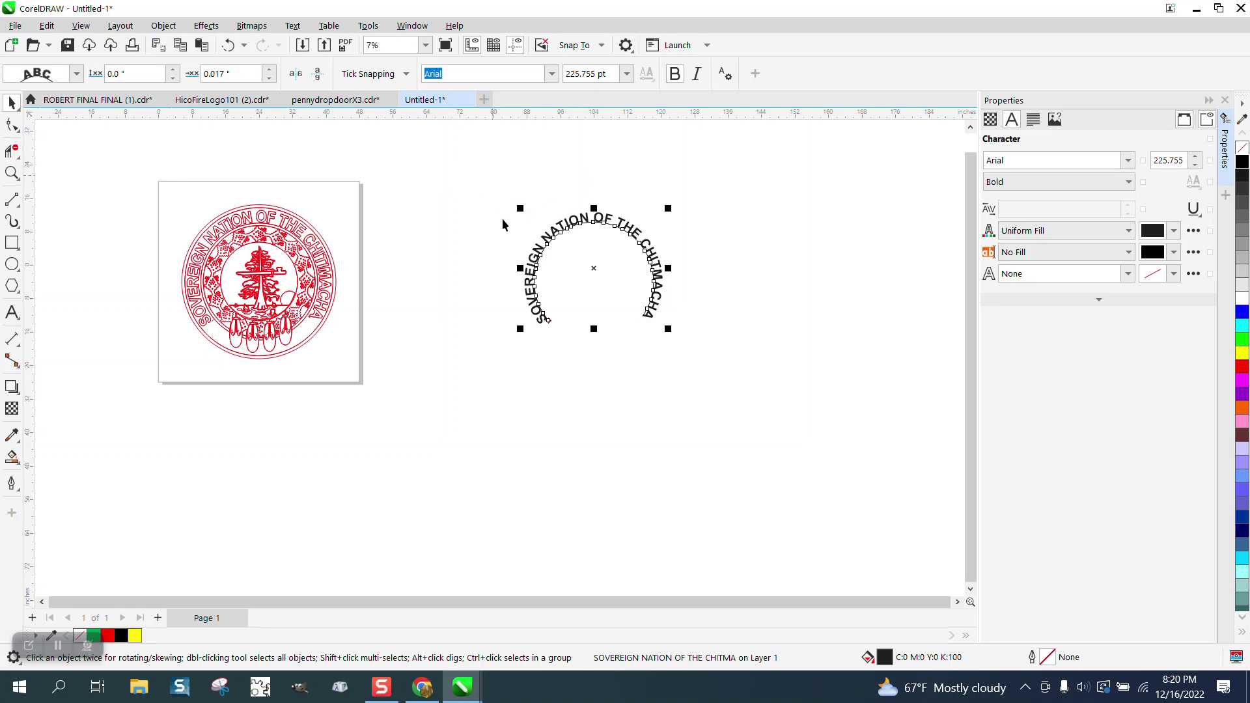
left_click_drag(502, 219, 720, 357)
key("c")
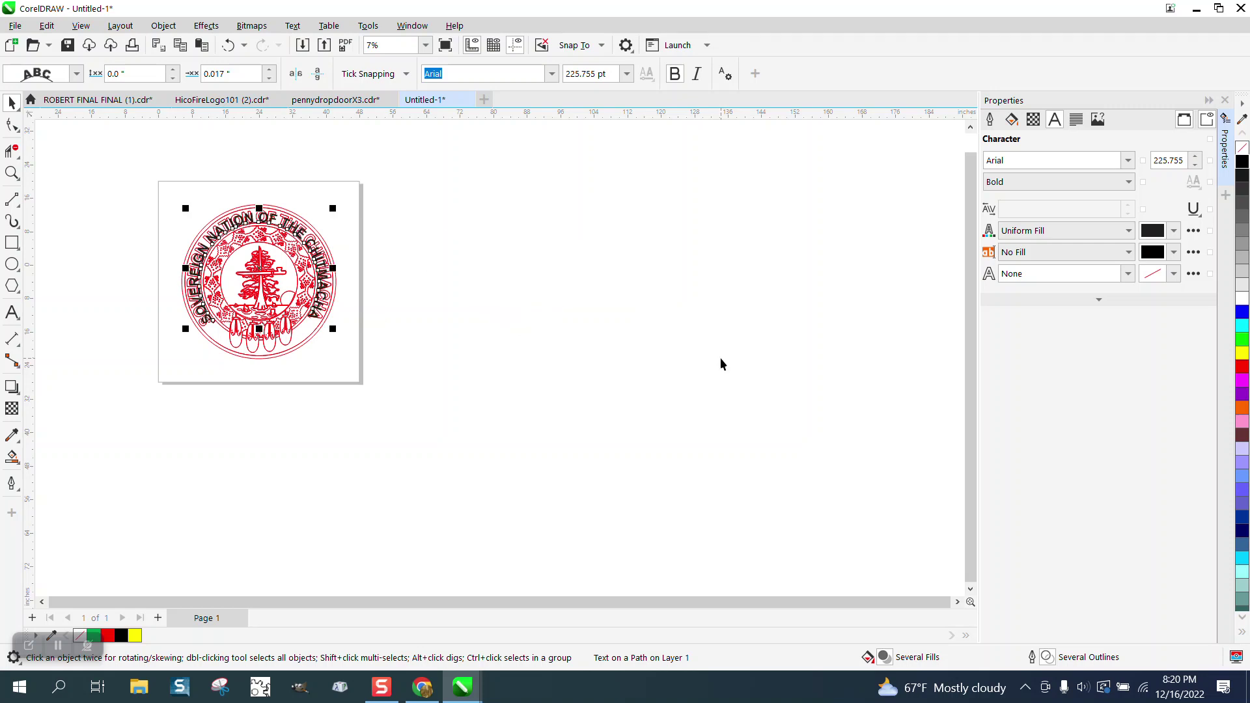
left_click(12, 173)
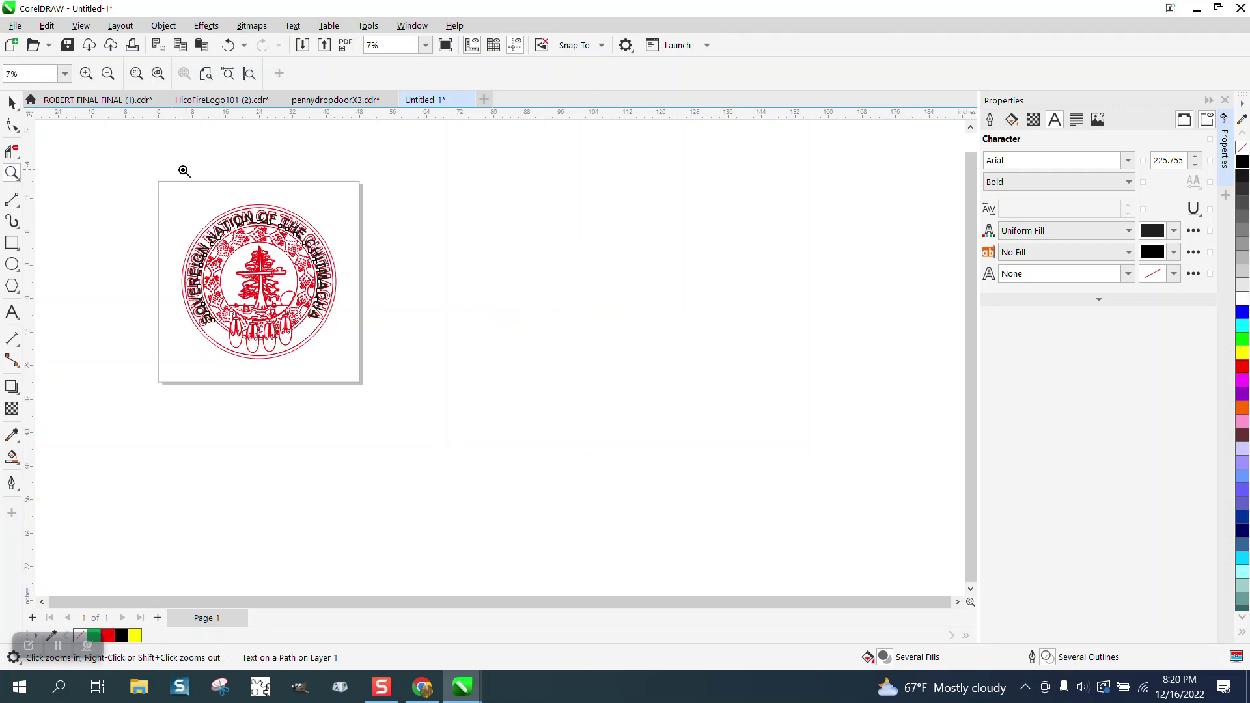
left_click_drag(185, 169, 427, 388)
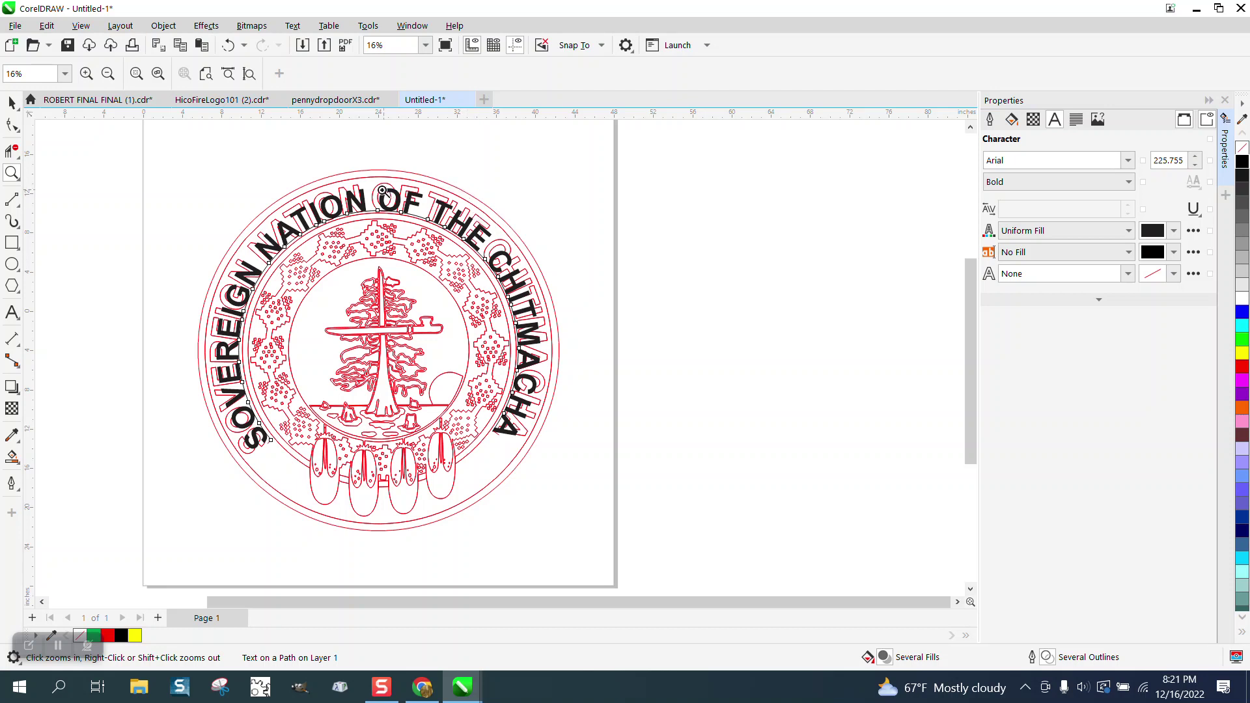
left_click(12, 102)
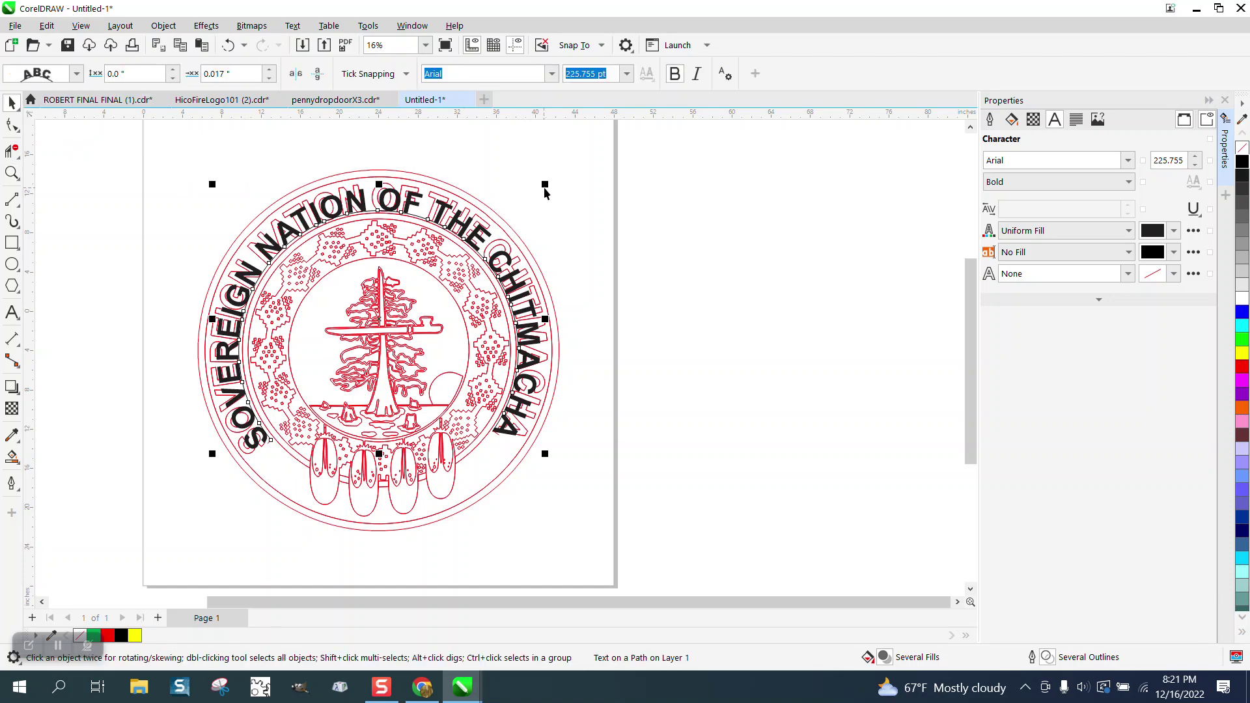
left_click_drag(546, 185, 552, 177)
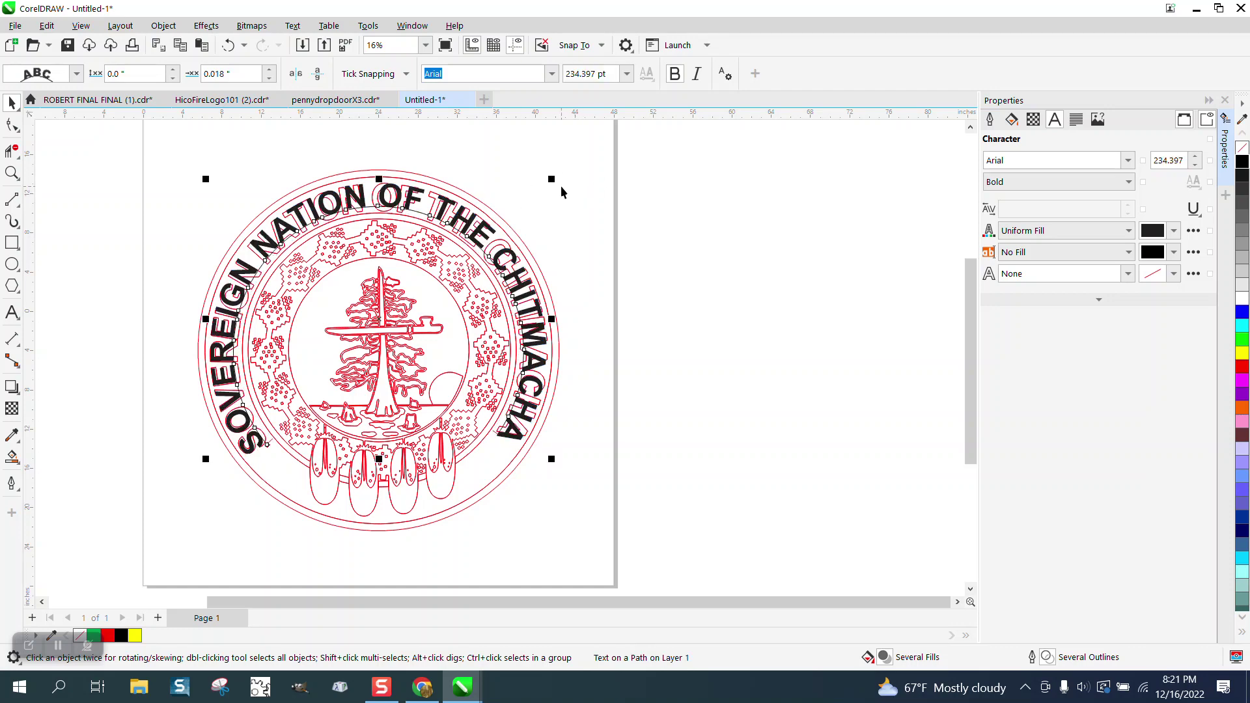
key("shift+Right")
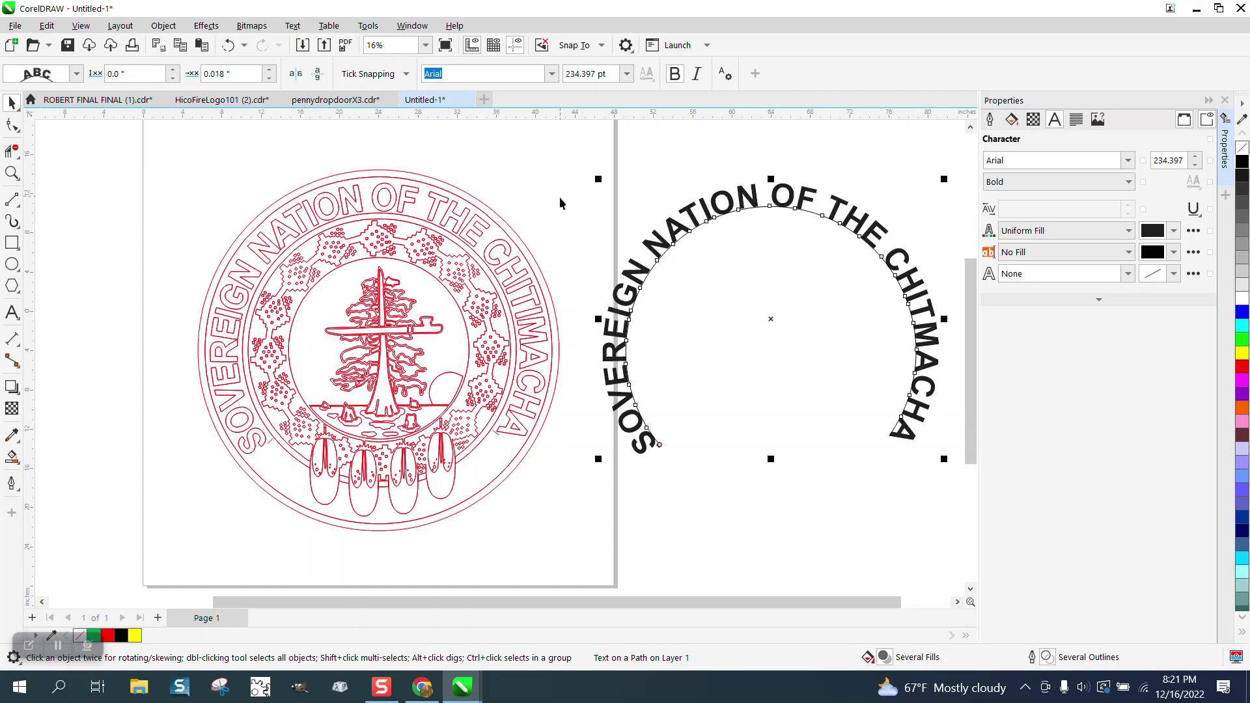
Break the curved text apart from its path and drag the bare arc down below it.
scroll(545, 229, "down", 1)
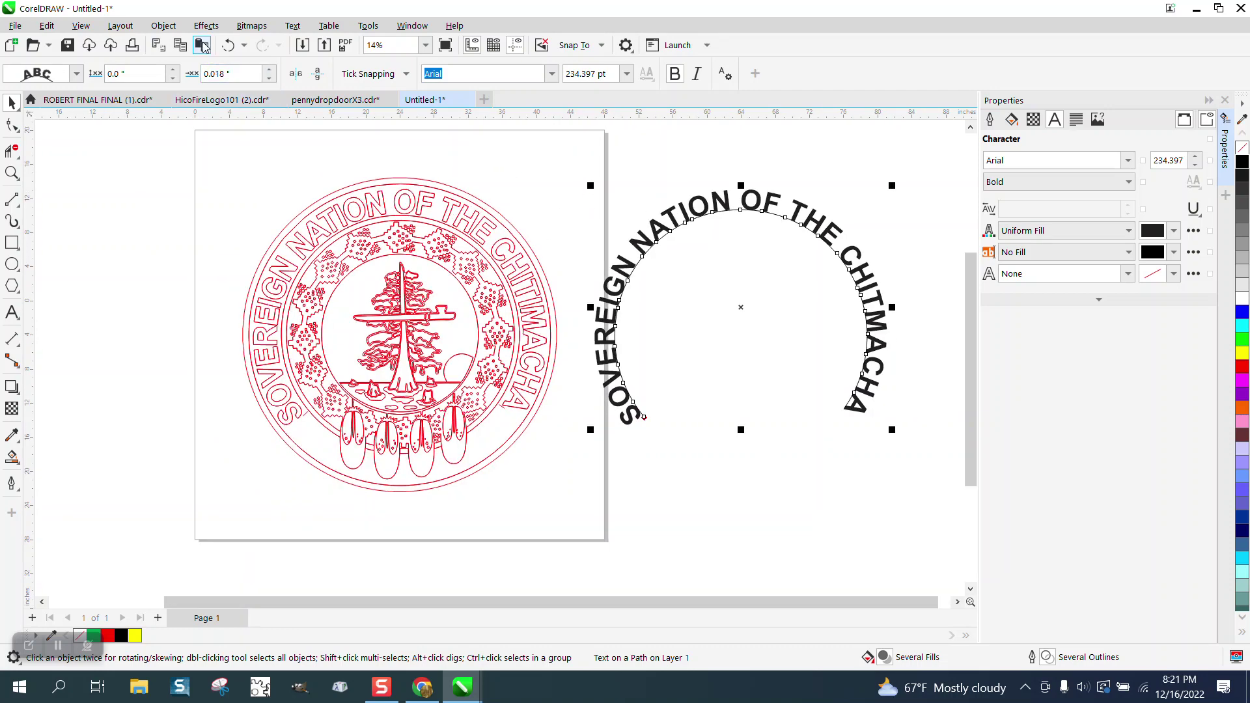
left_click(173, 29)
left_click(295, 339)
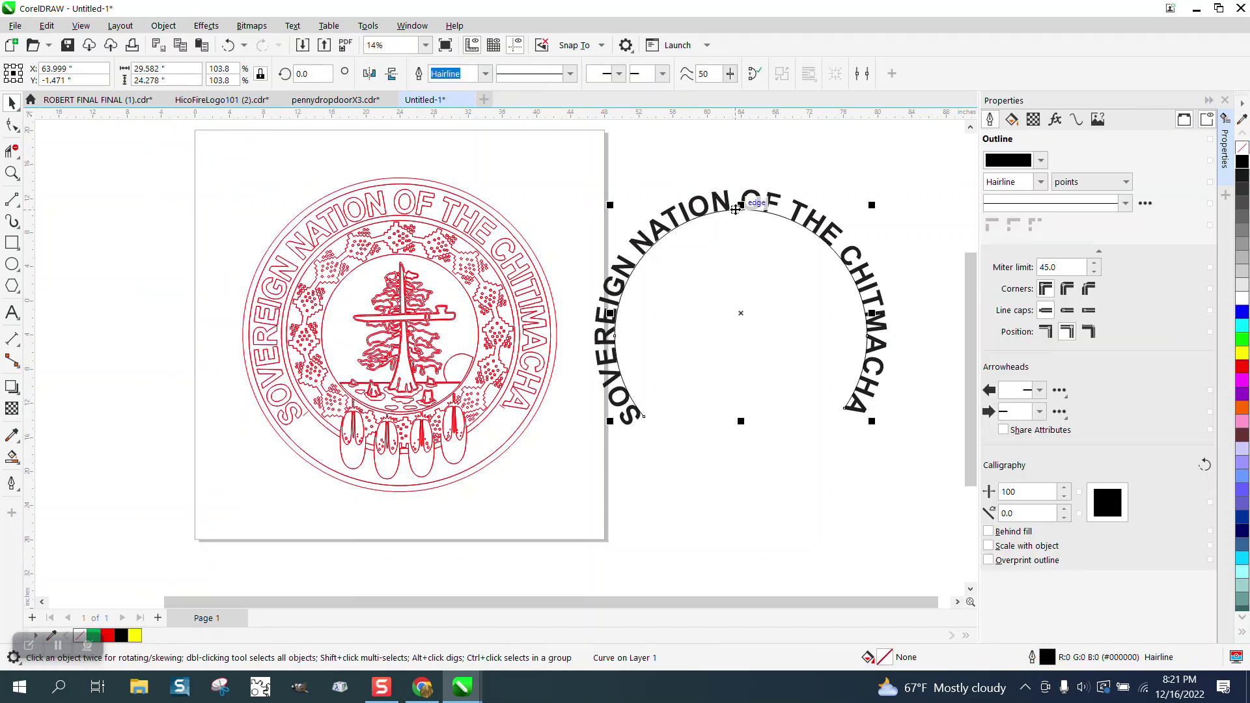
left_click_drag(736, 210, 735, 550)
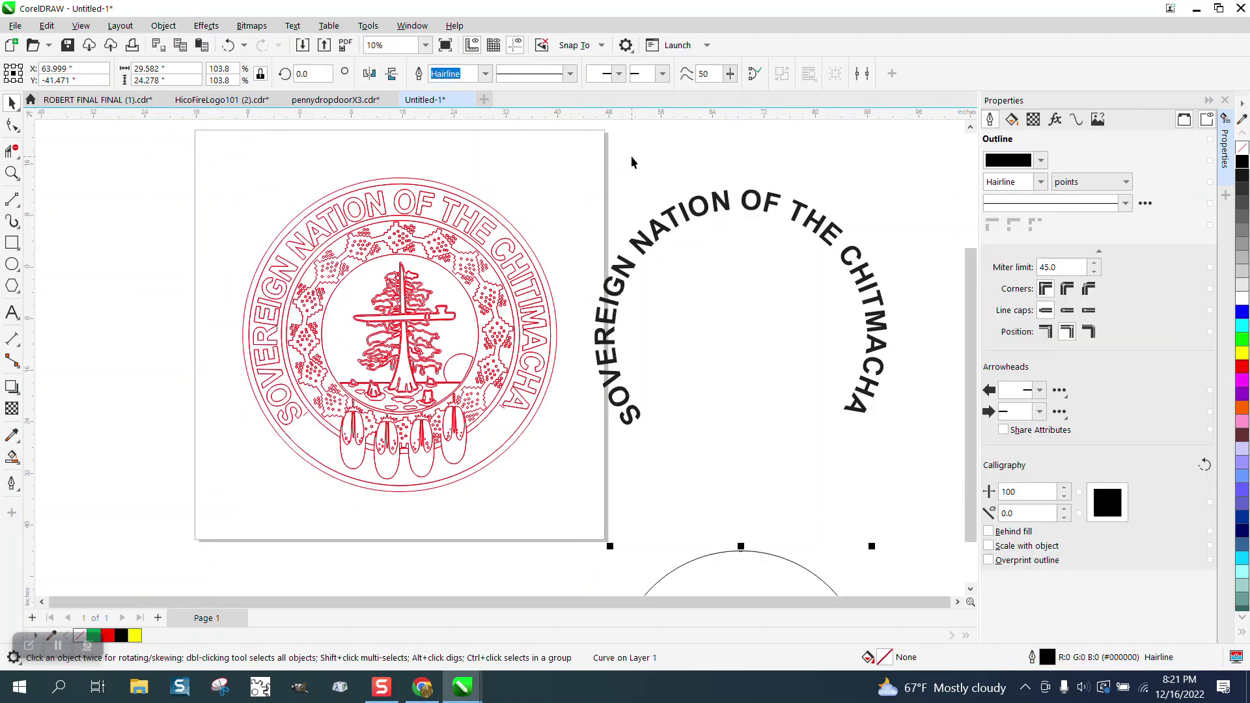
scroll(635, 158, "down", 2)
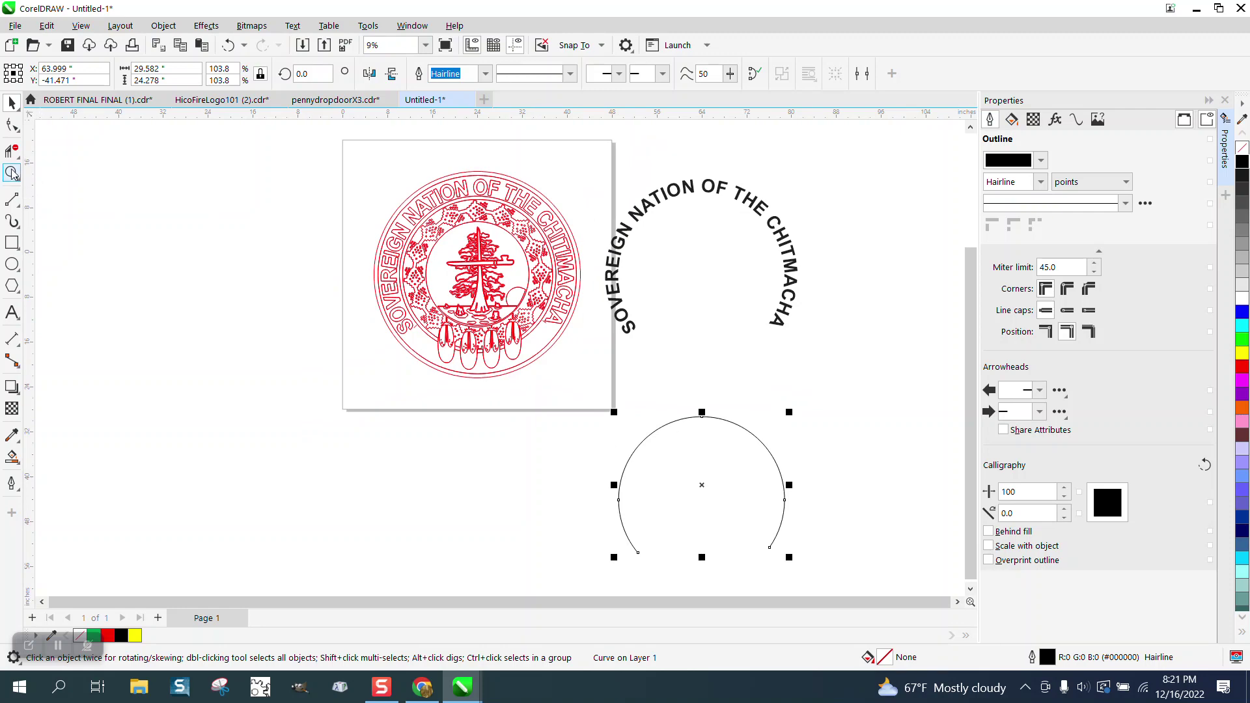
Zoom in on the curved title and inspect the small red curves of the seal.
left_click(12, 172)
left_click_drag(436, 169, 870, 379)
left_click(12, 103)
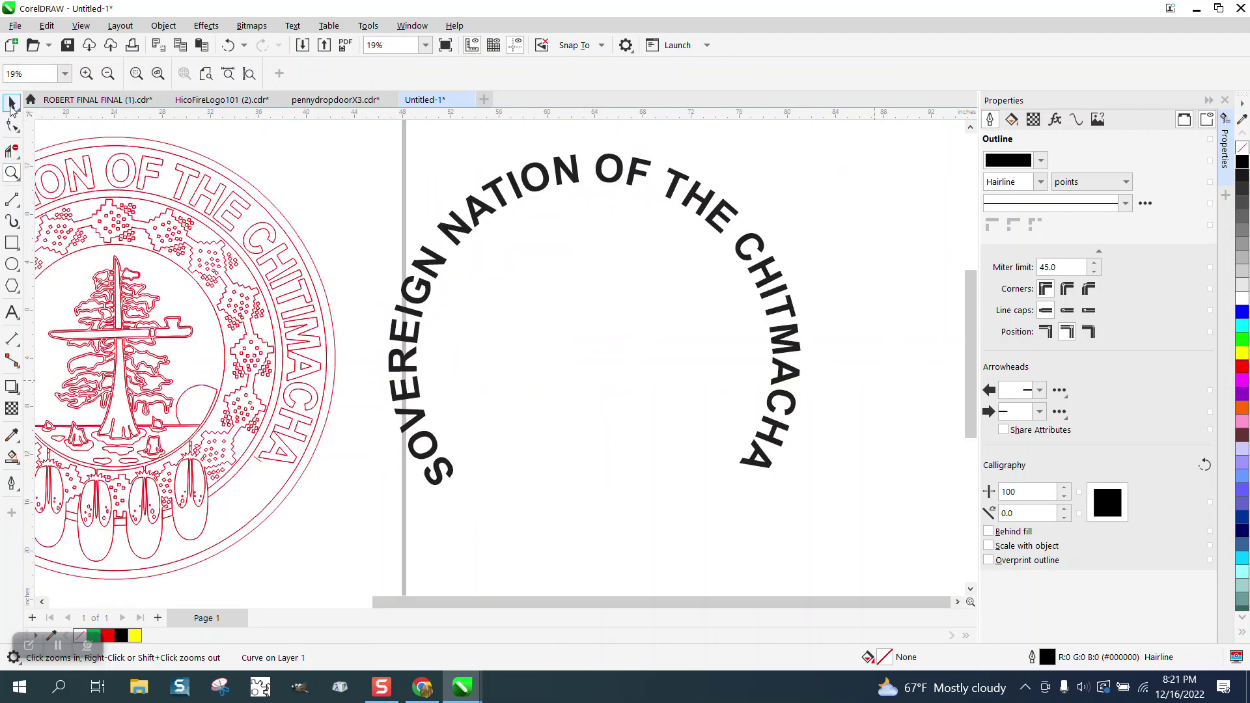
left_click(292, 267)
left_click(271, 262)
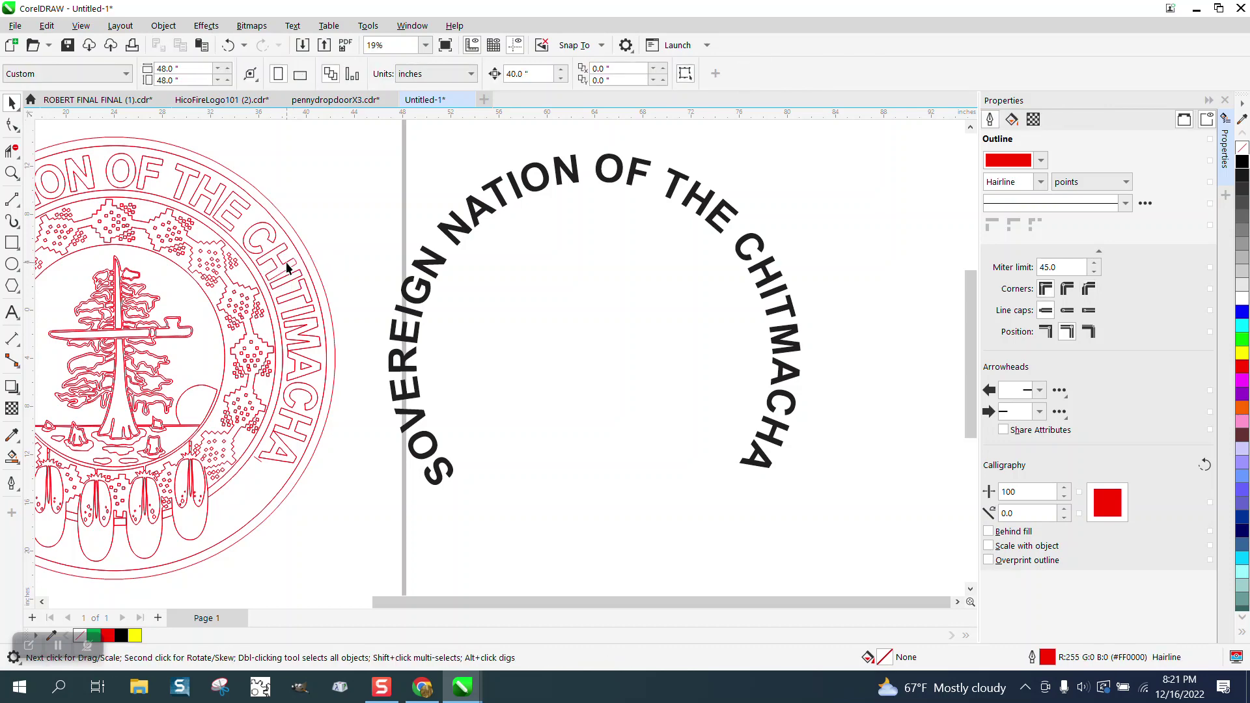
left_click(286, 264)
left_click(288, 267)
scroll(375, 251, "down", 2)
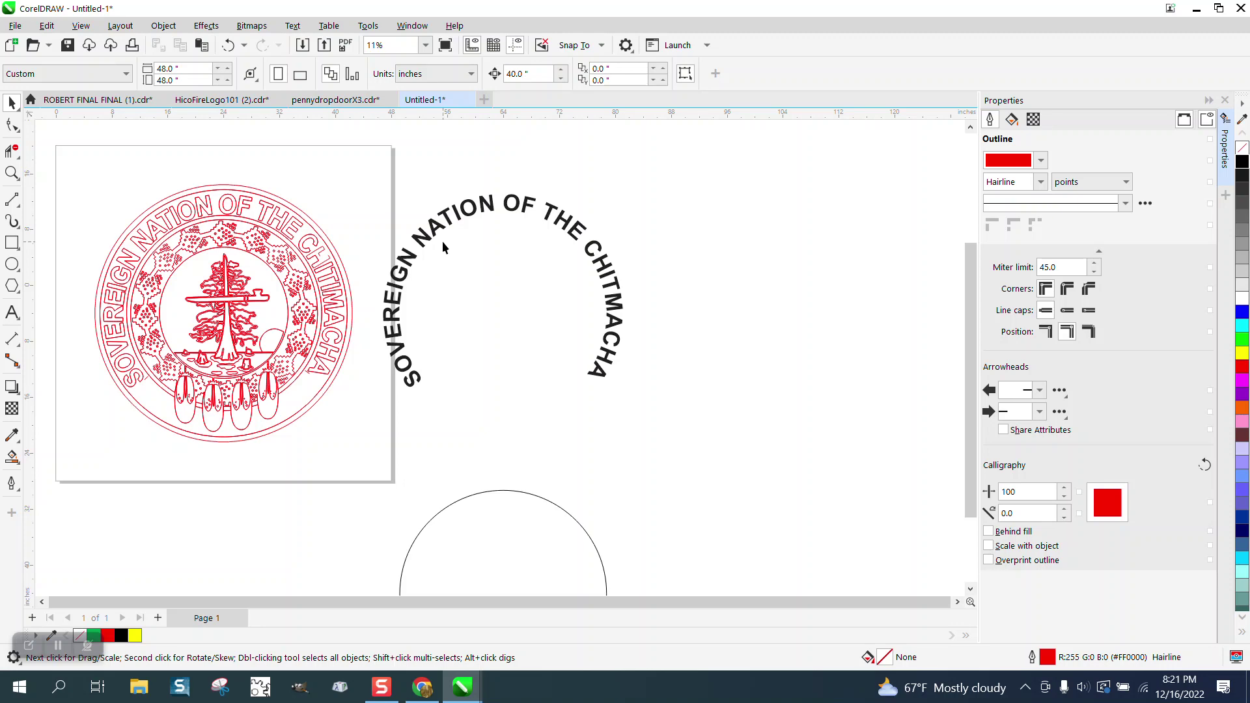
scroll(442, 244, "down", 1)
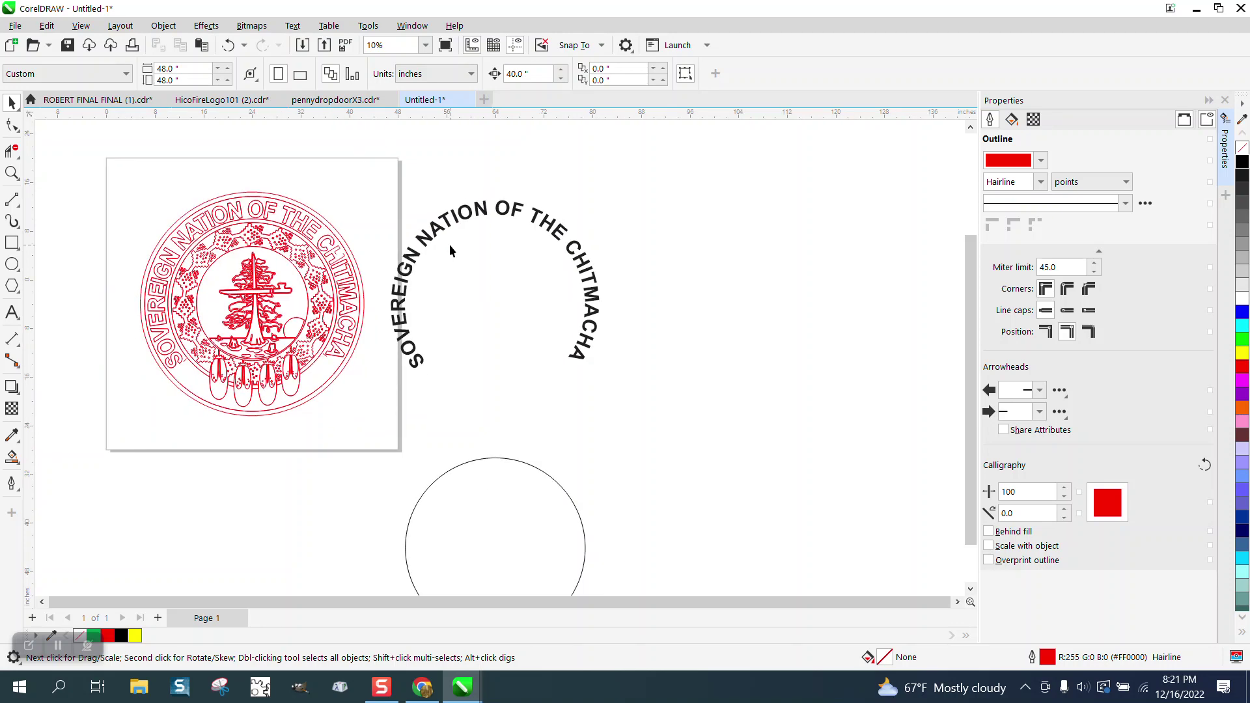